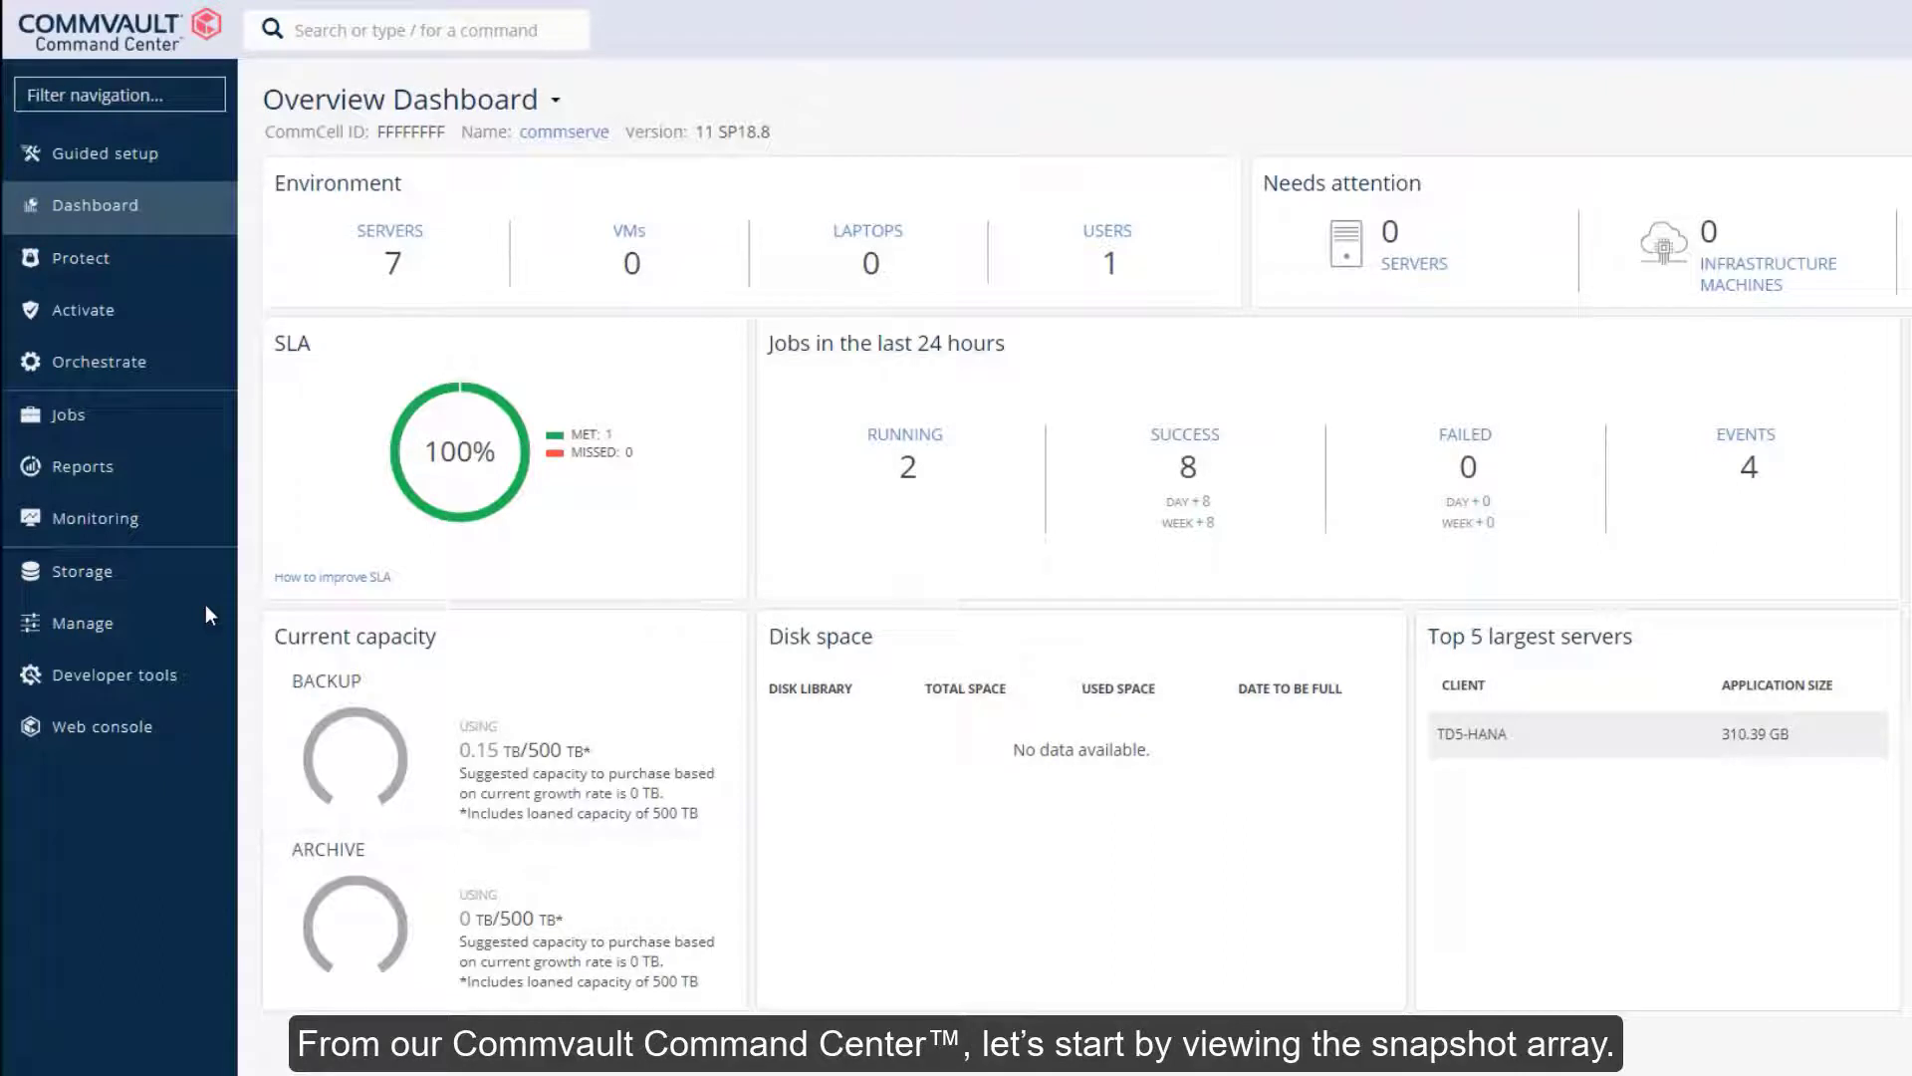
# - View the snapshot arrays list and open the Azure-Default-MSI array details
pyautogui.click(103, 631)
pyautogui.click(108, 731)
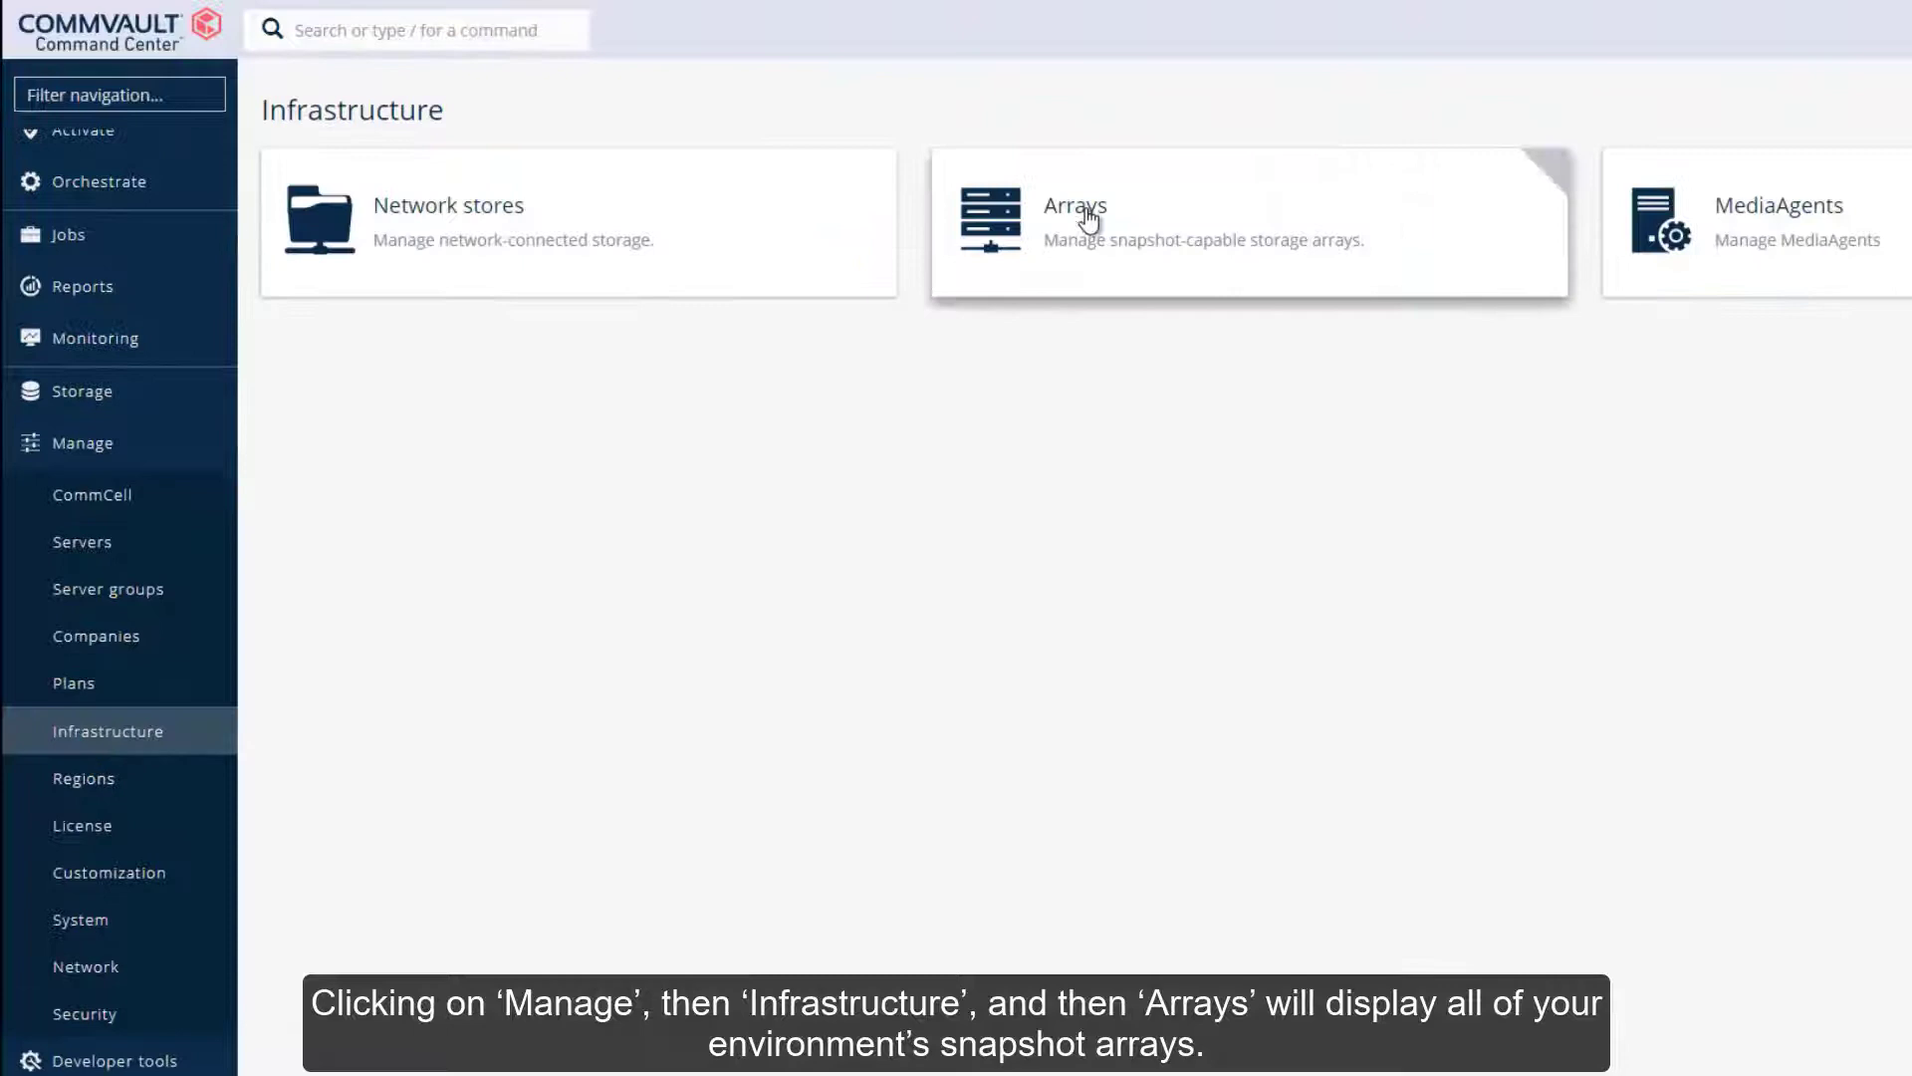
pyautogui.click(1087, 219)
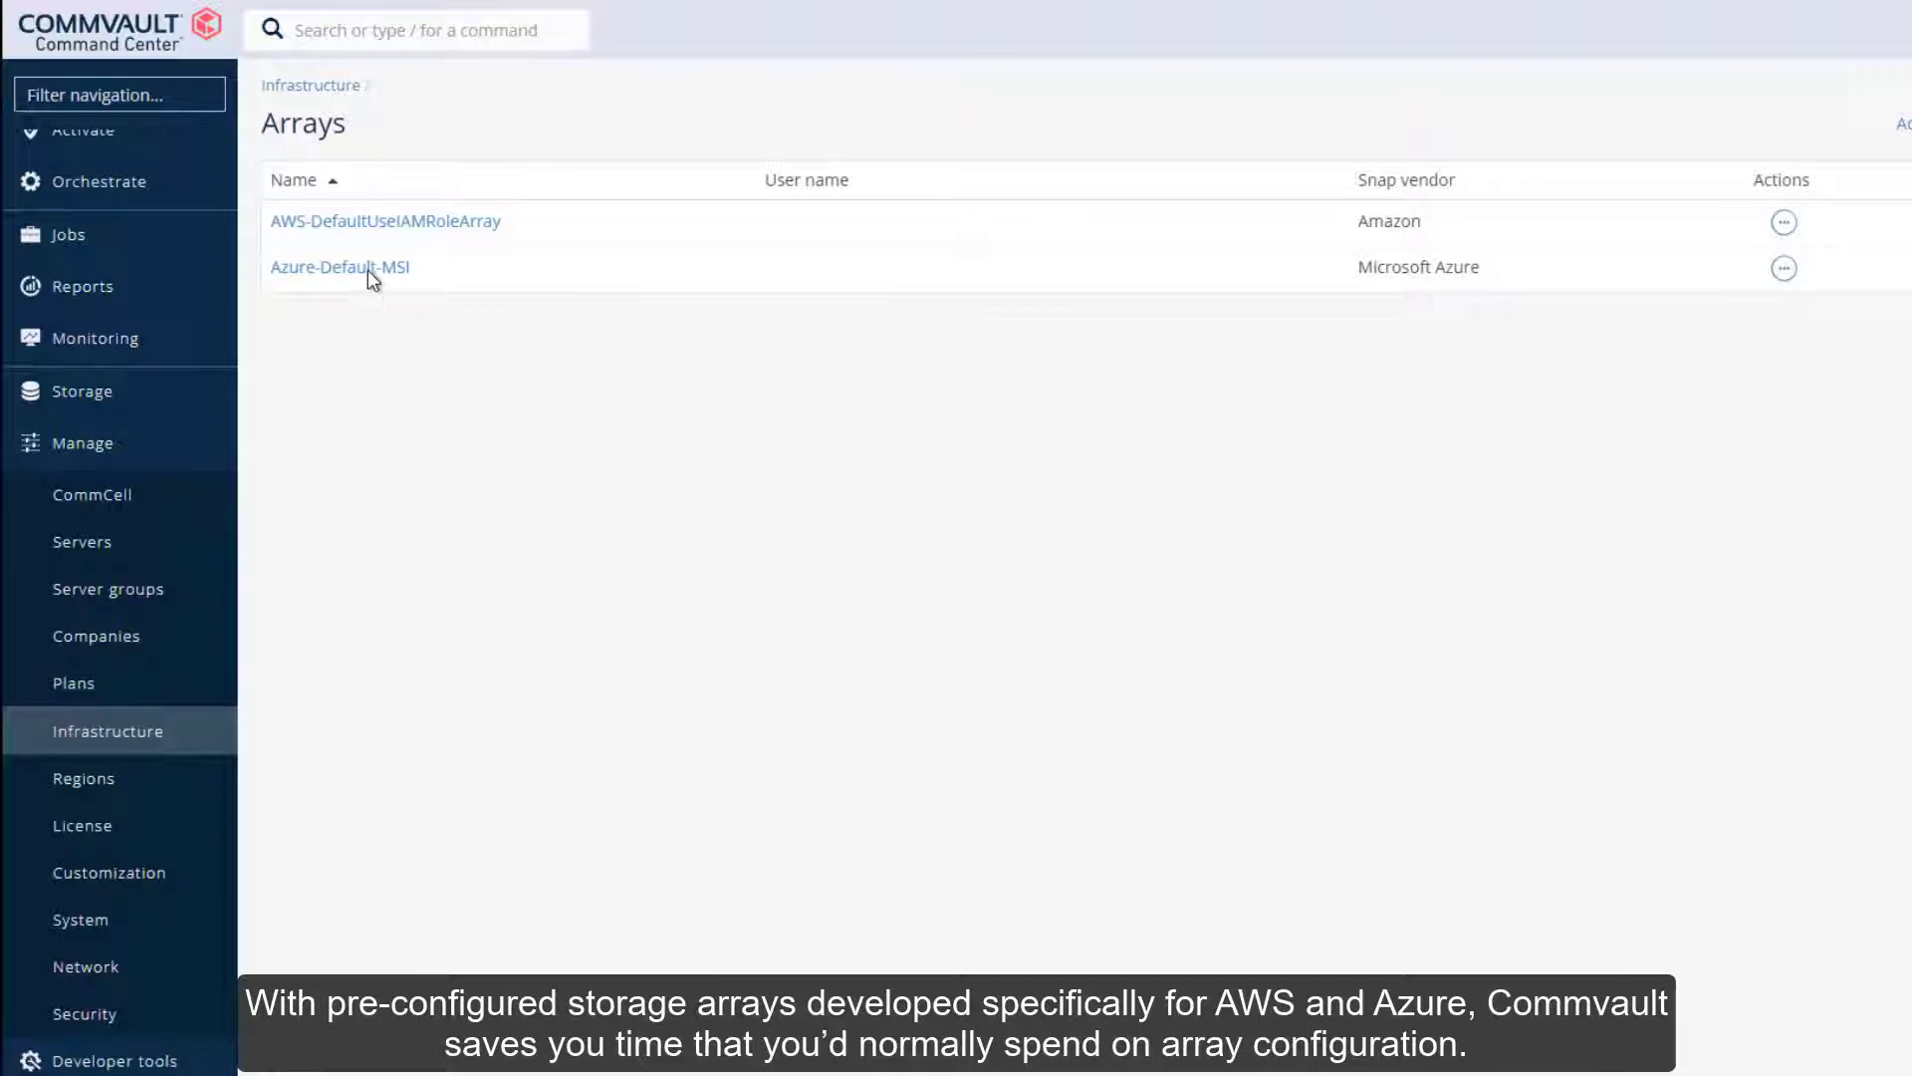
pyautogui.click(367, 271)
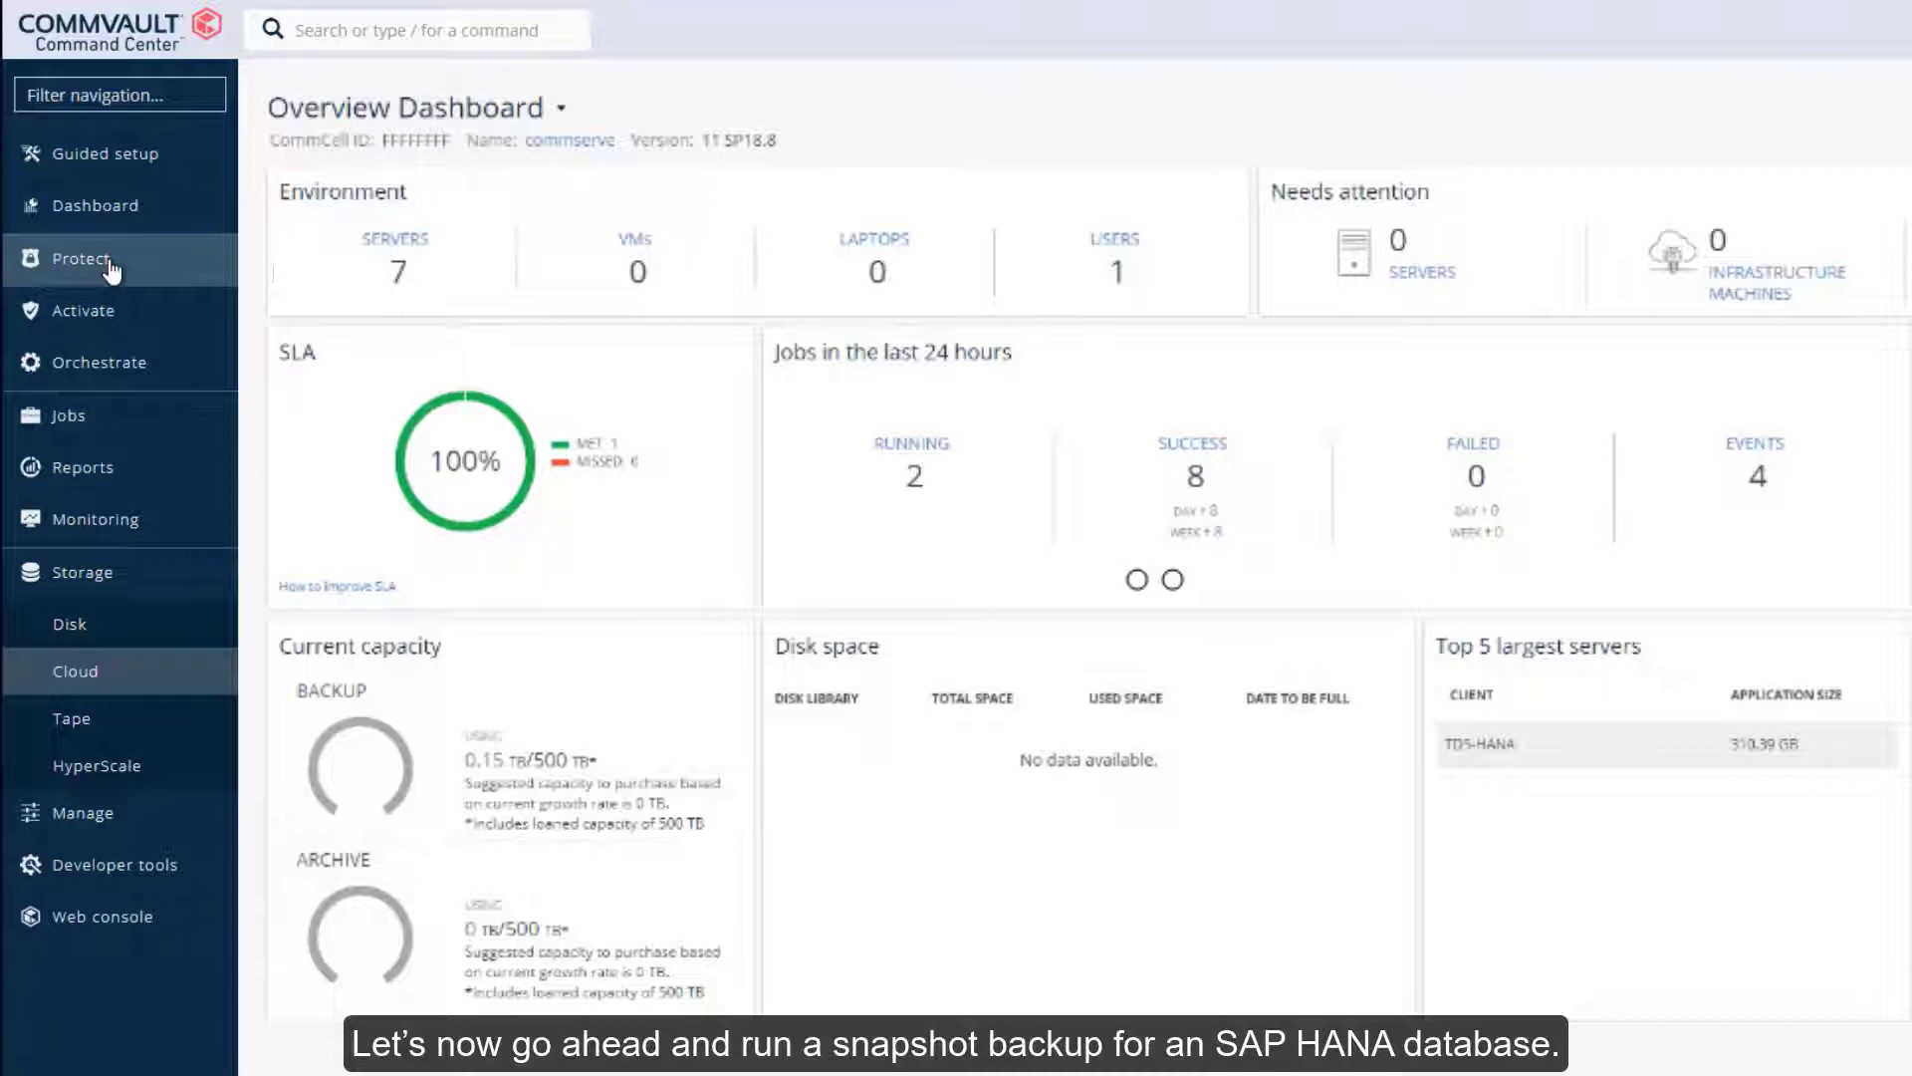
# - Go to Protect > Databases > DB Instances to list the database instances
pyautogui.click(109, 265)
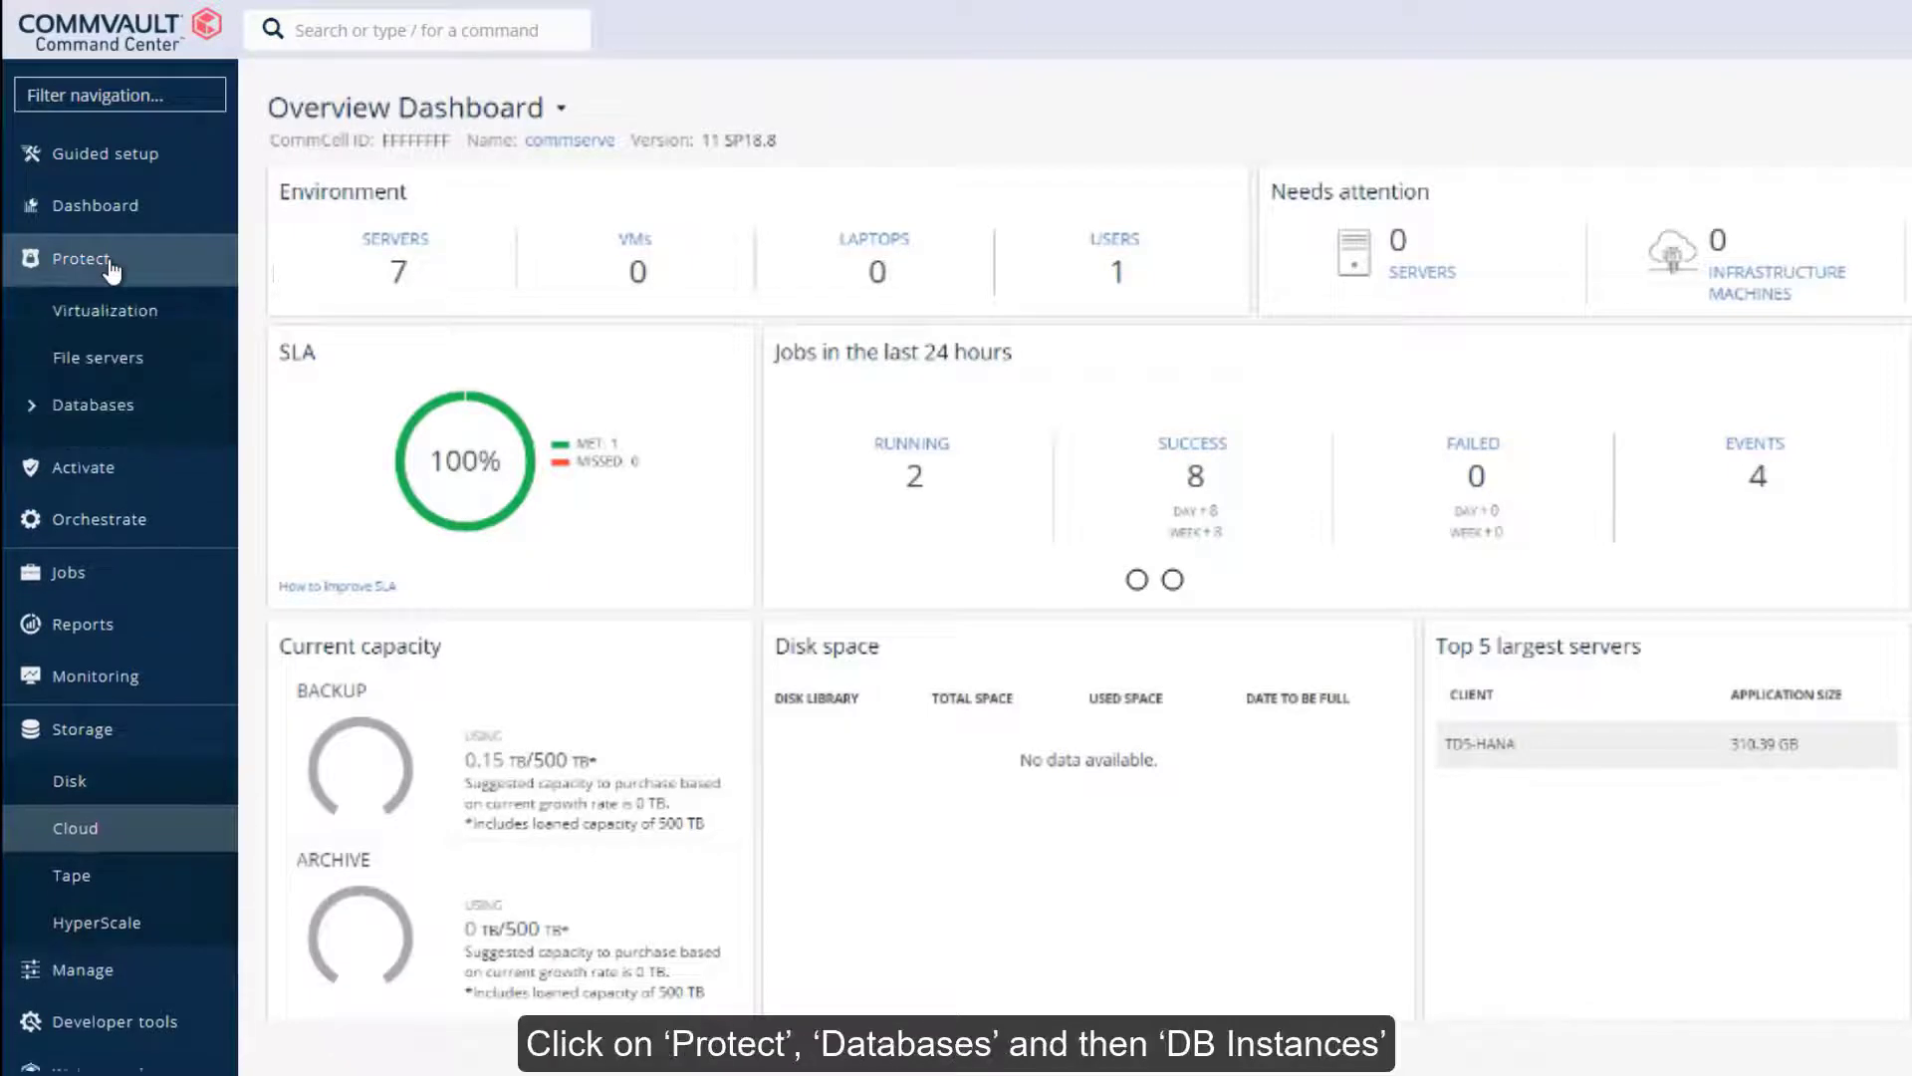
pyautogui.click(60, 407)
pyautogui.click(97, 454)
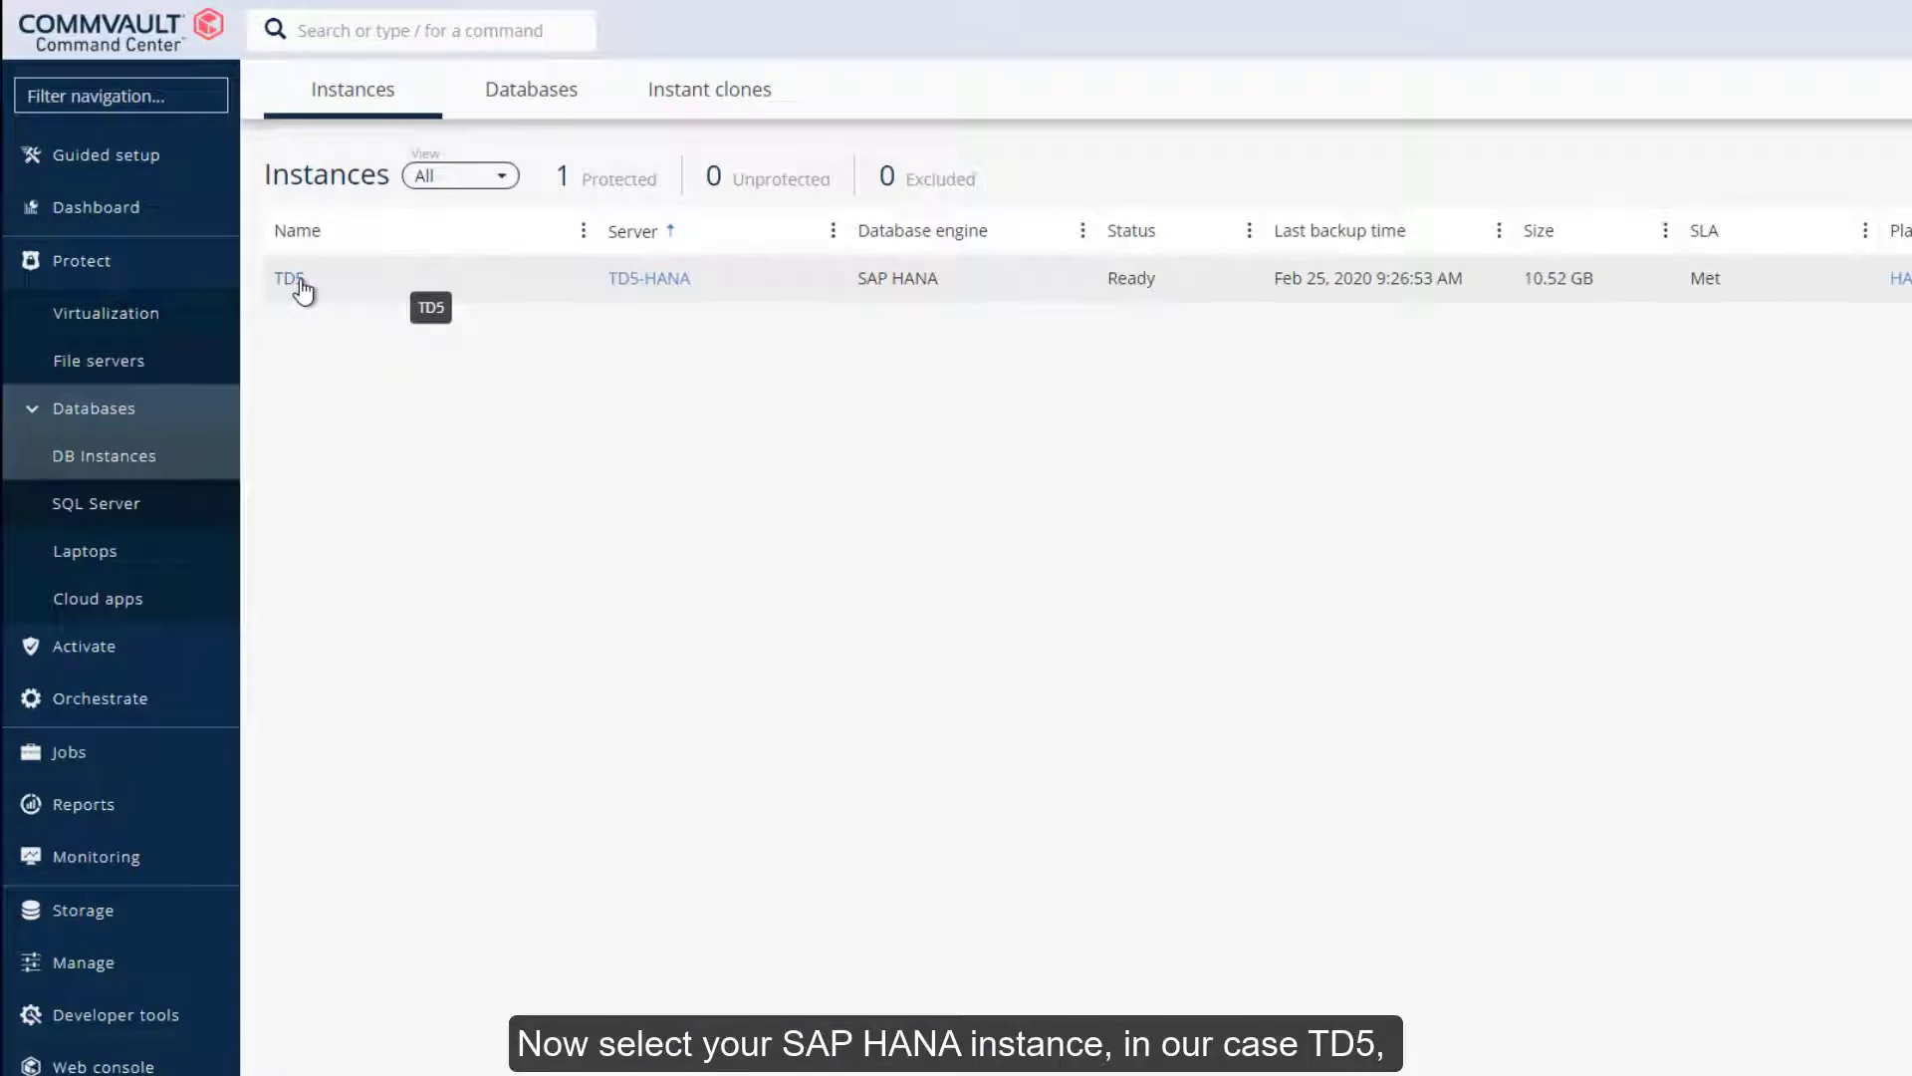
# - Open the snap subclient under instance TD5's CV1 database, showing Microsoft Azure Snap enabled
pyautogui.click(291, 280)
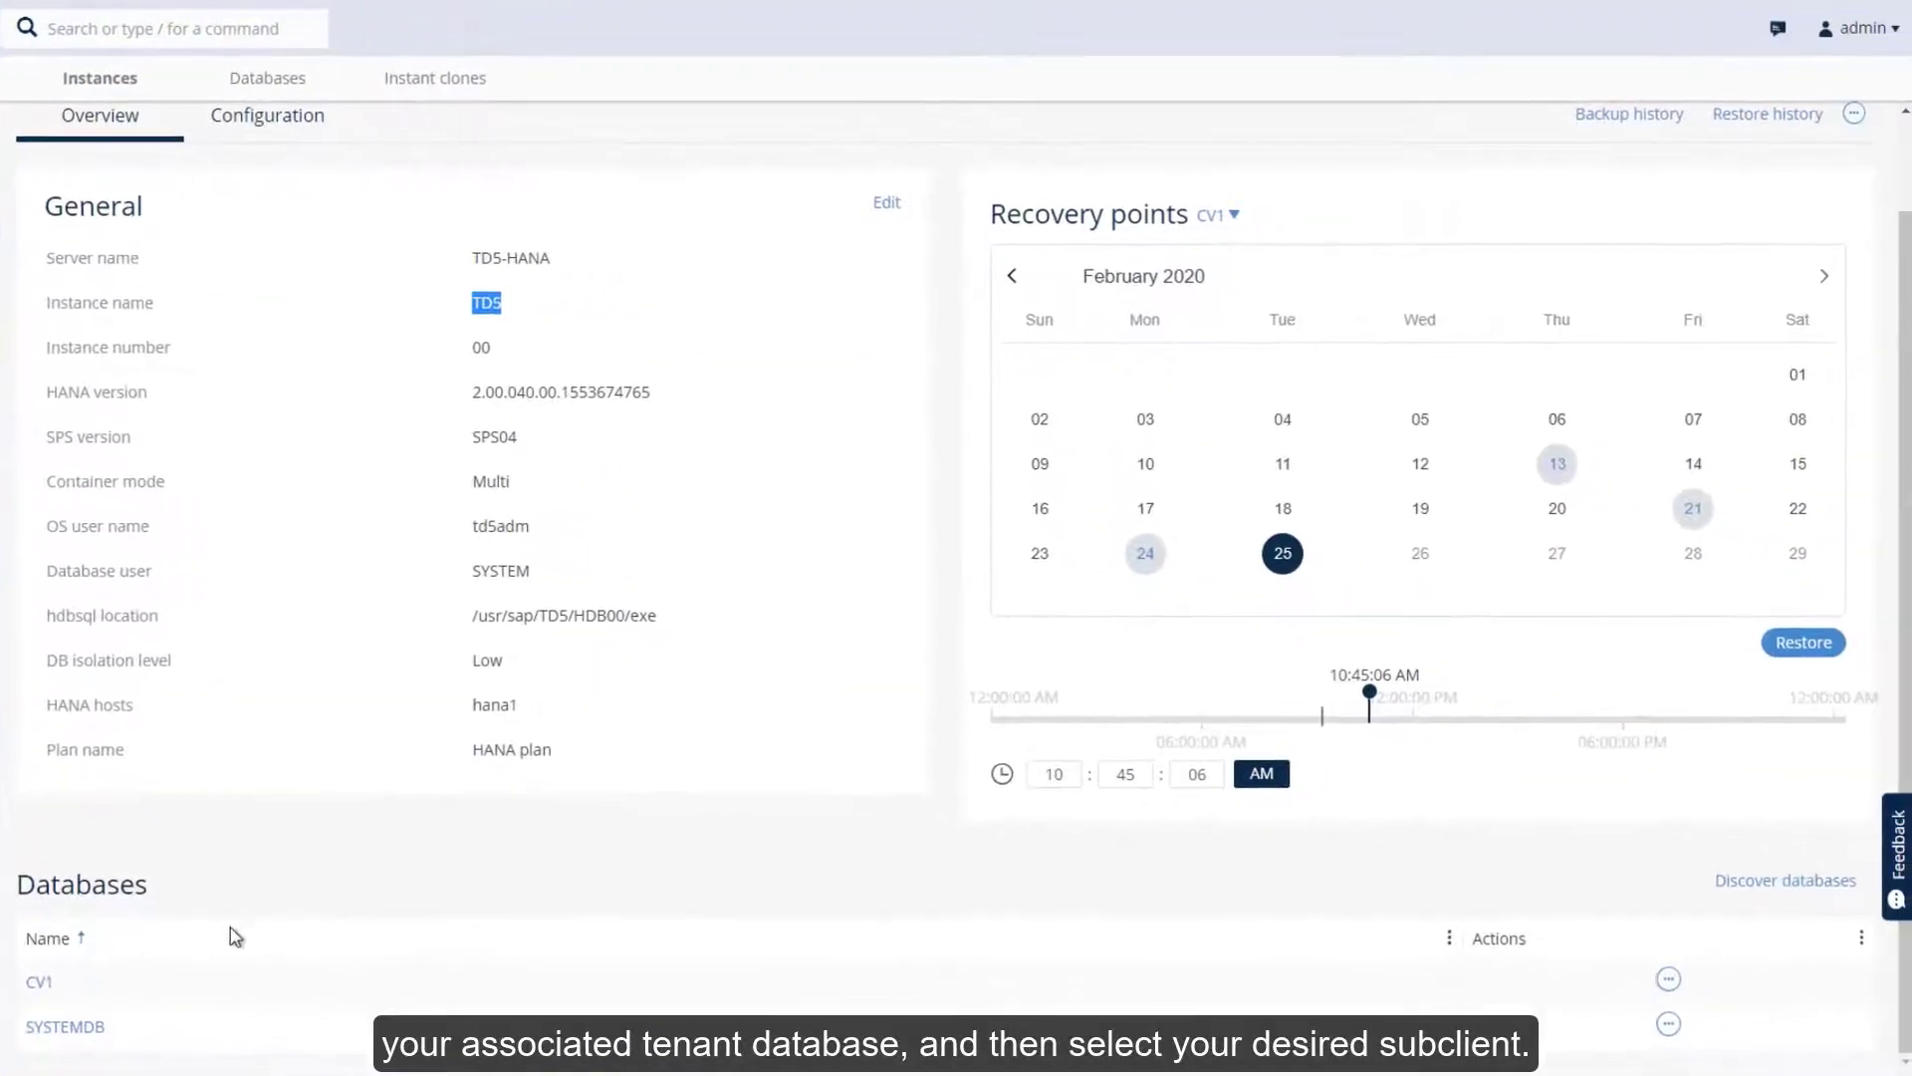
pyautogui.click(41, 982)
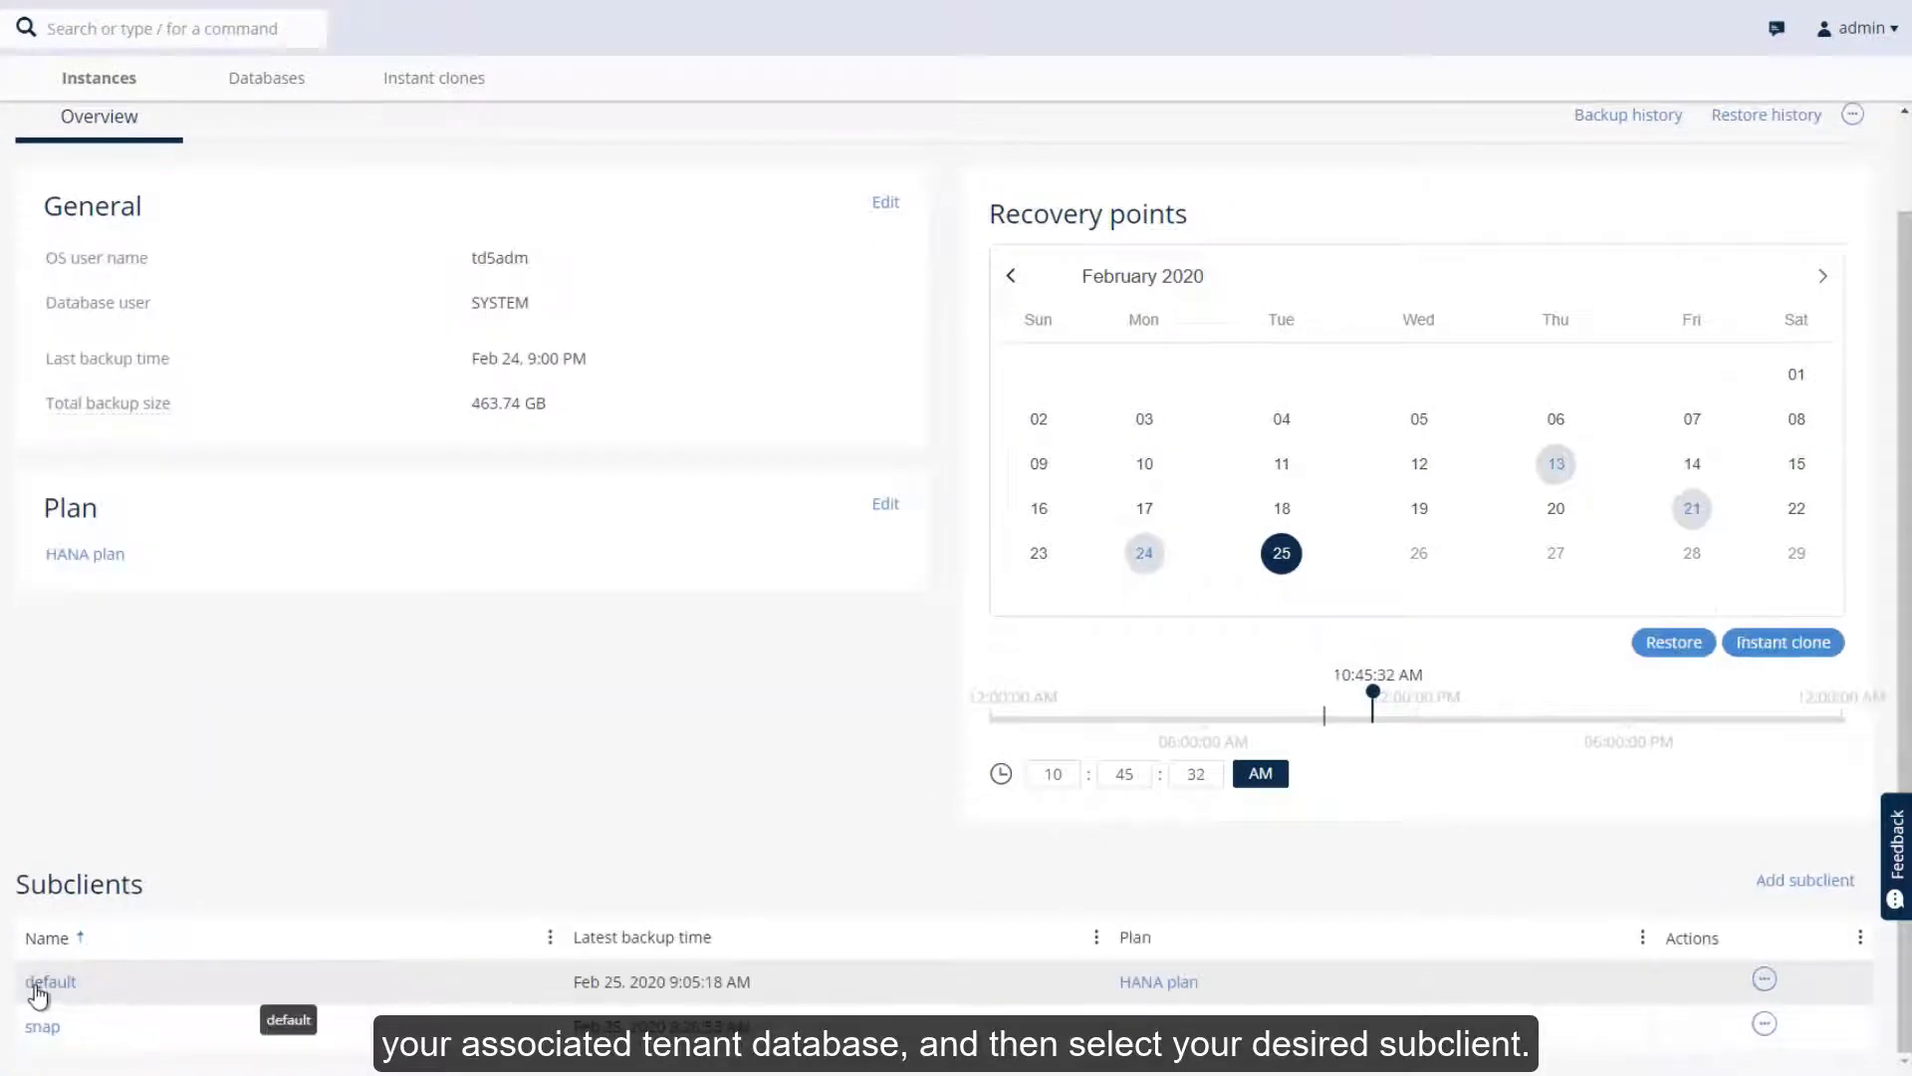
pyautogui.click(42, 1027)
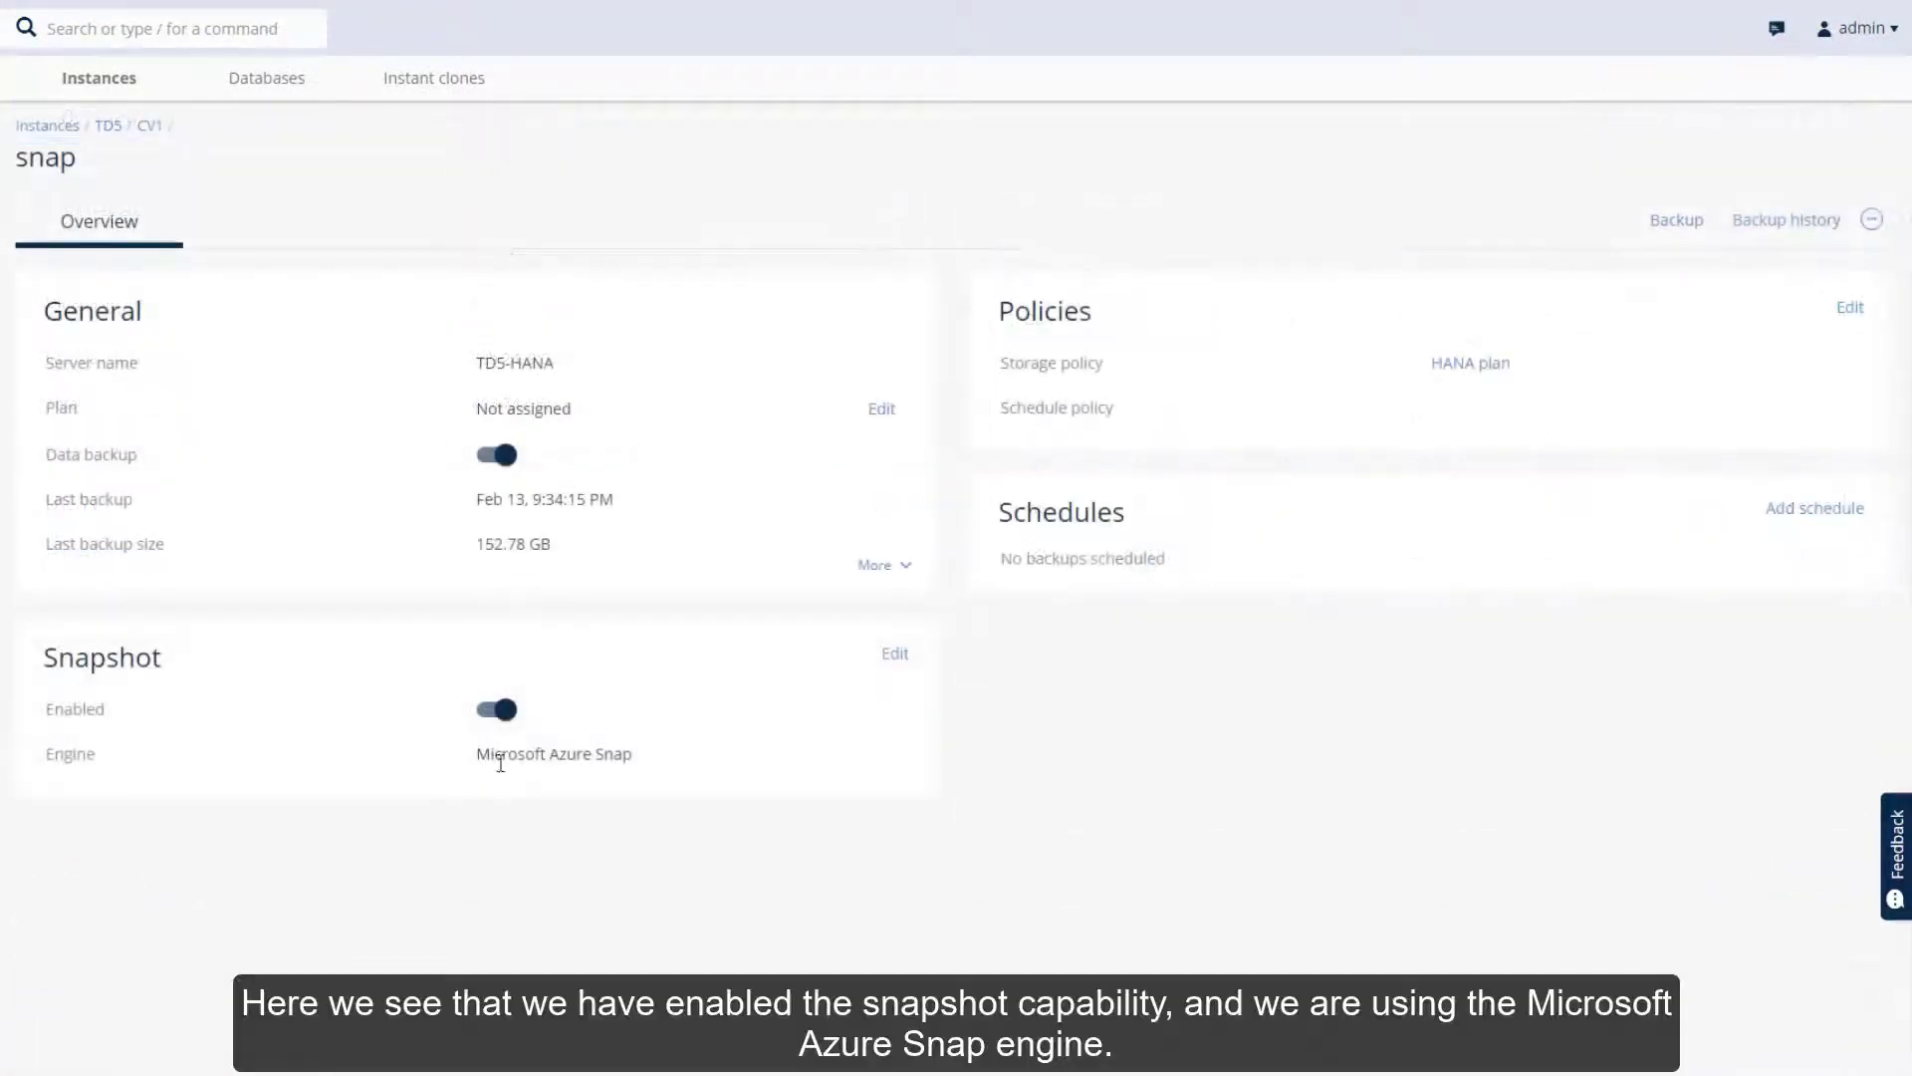
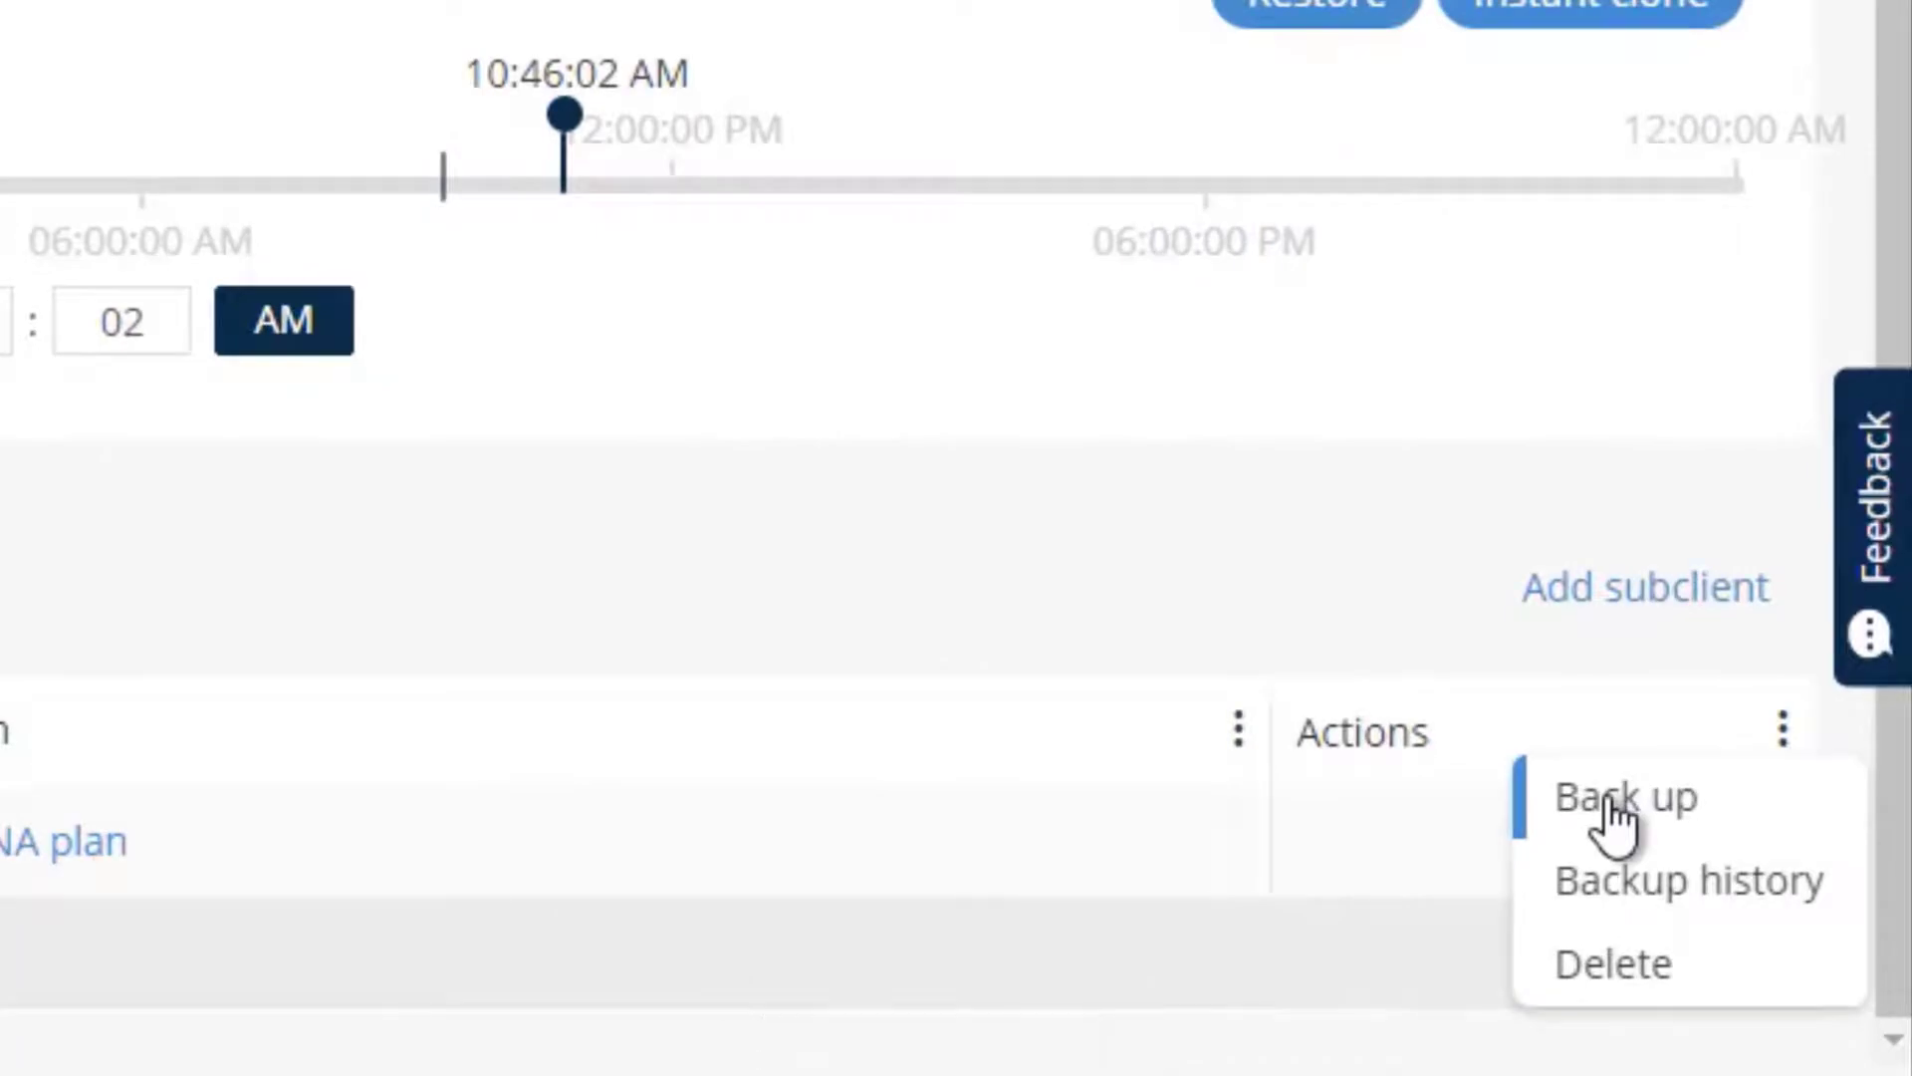
# - Choose Back up from the snap subclient's Actions menu in the Subclients table
pyautogui.click(1613, 801)
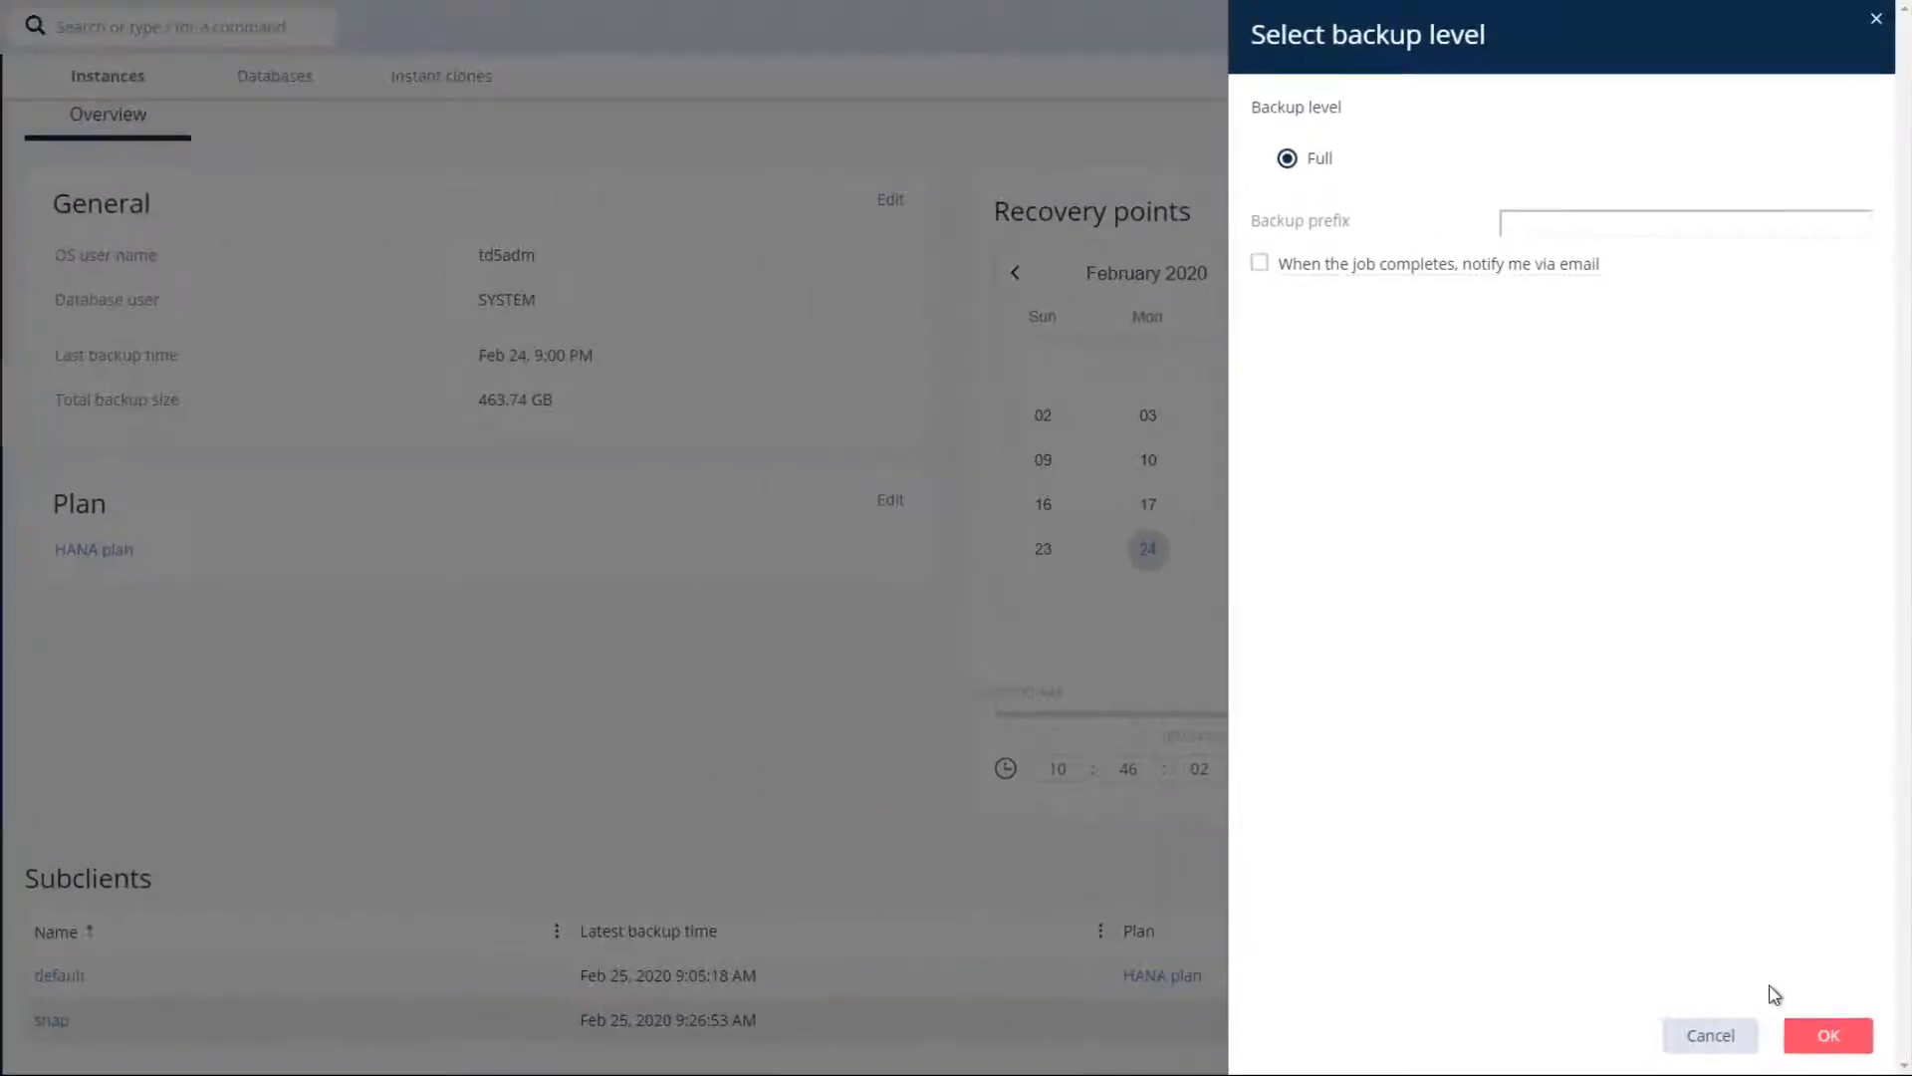
# - Submit the full snap backup and open the details of job 93 in Active jobs
pyautogui.click(1826, 1034)
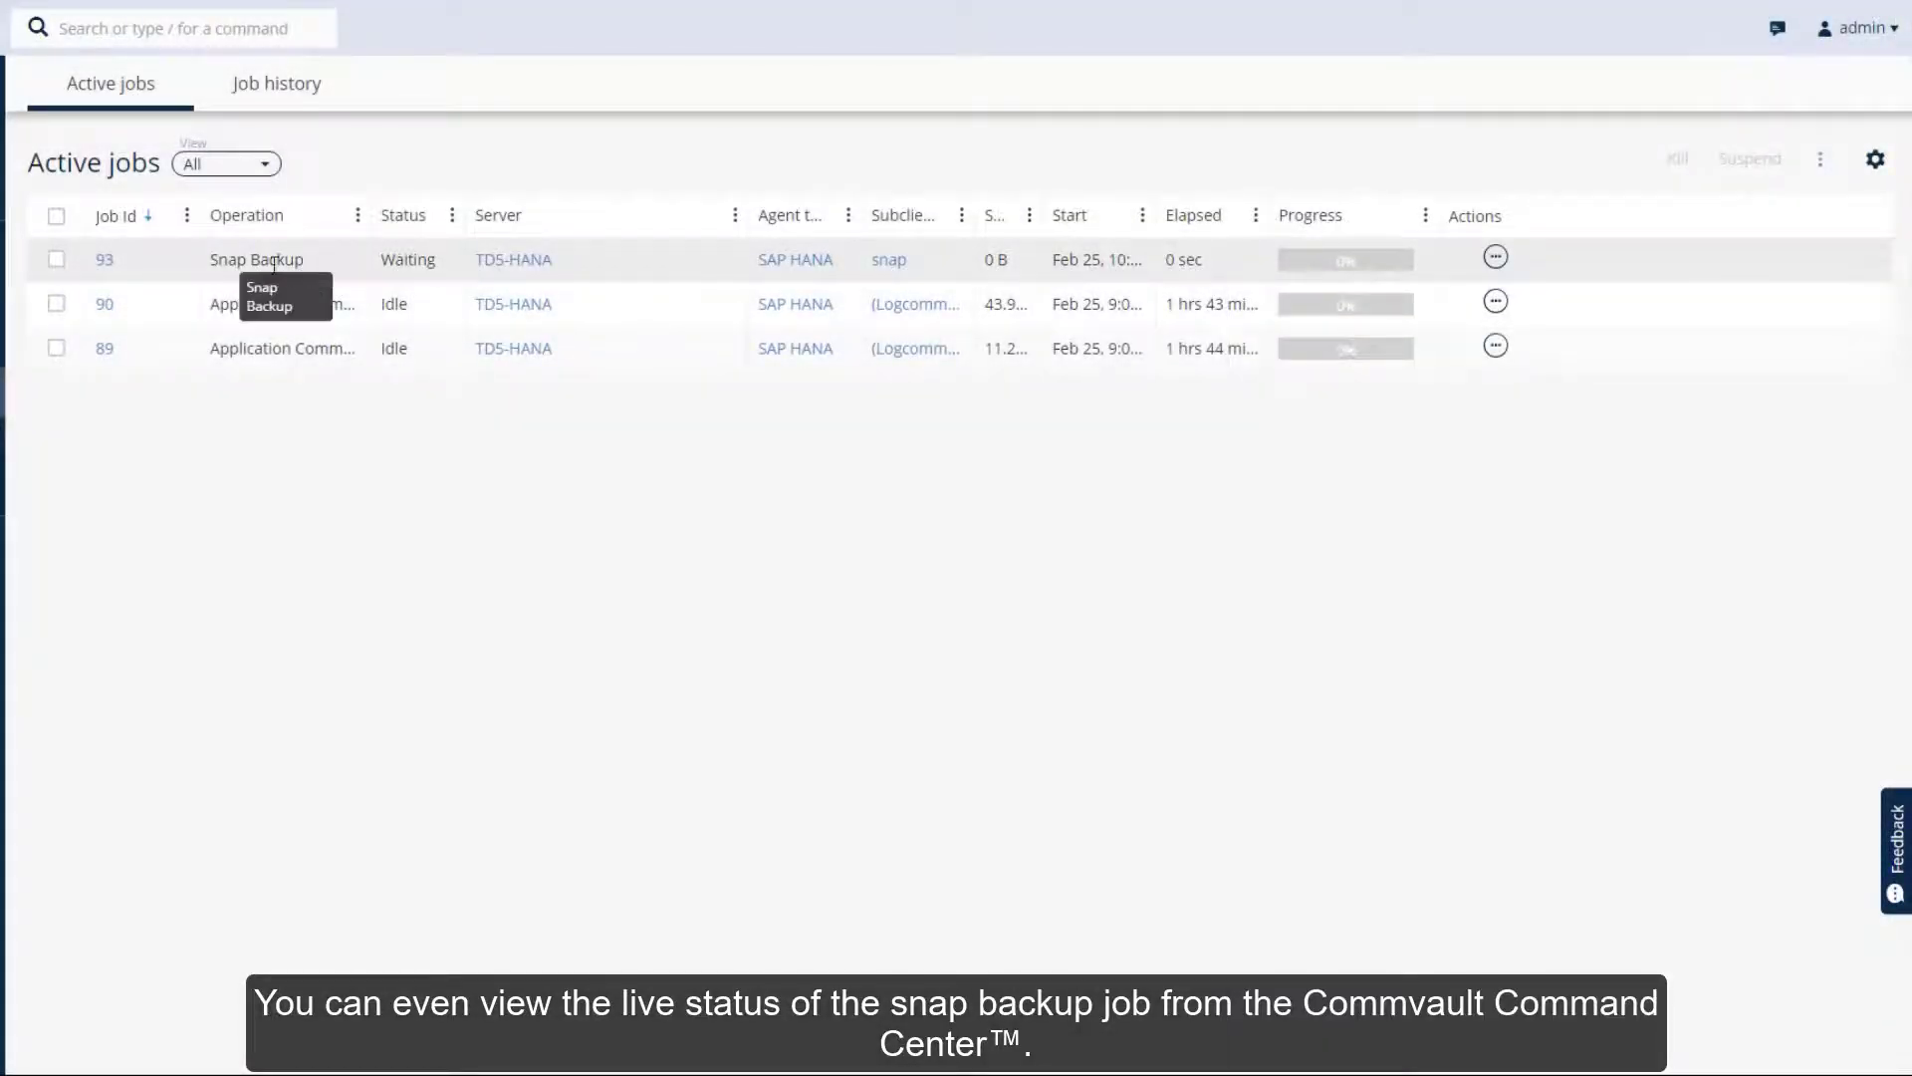
pyautogui.click(105, 260)
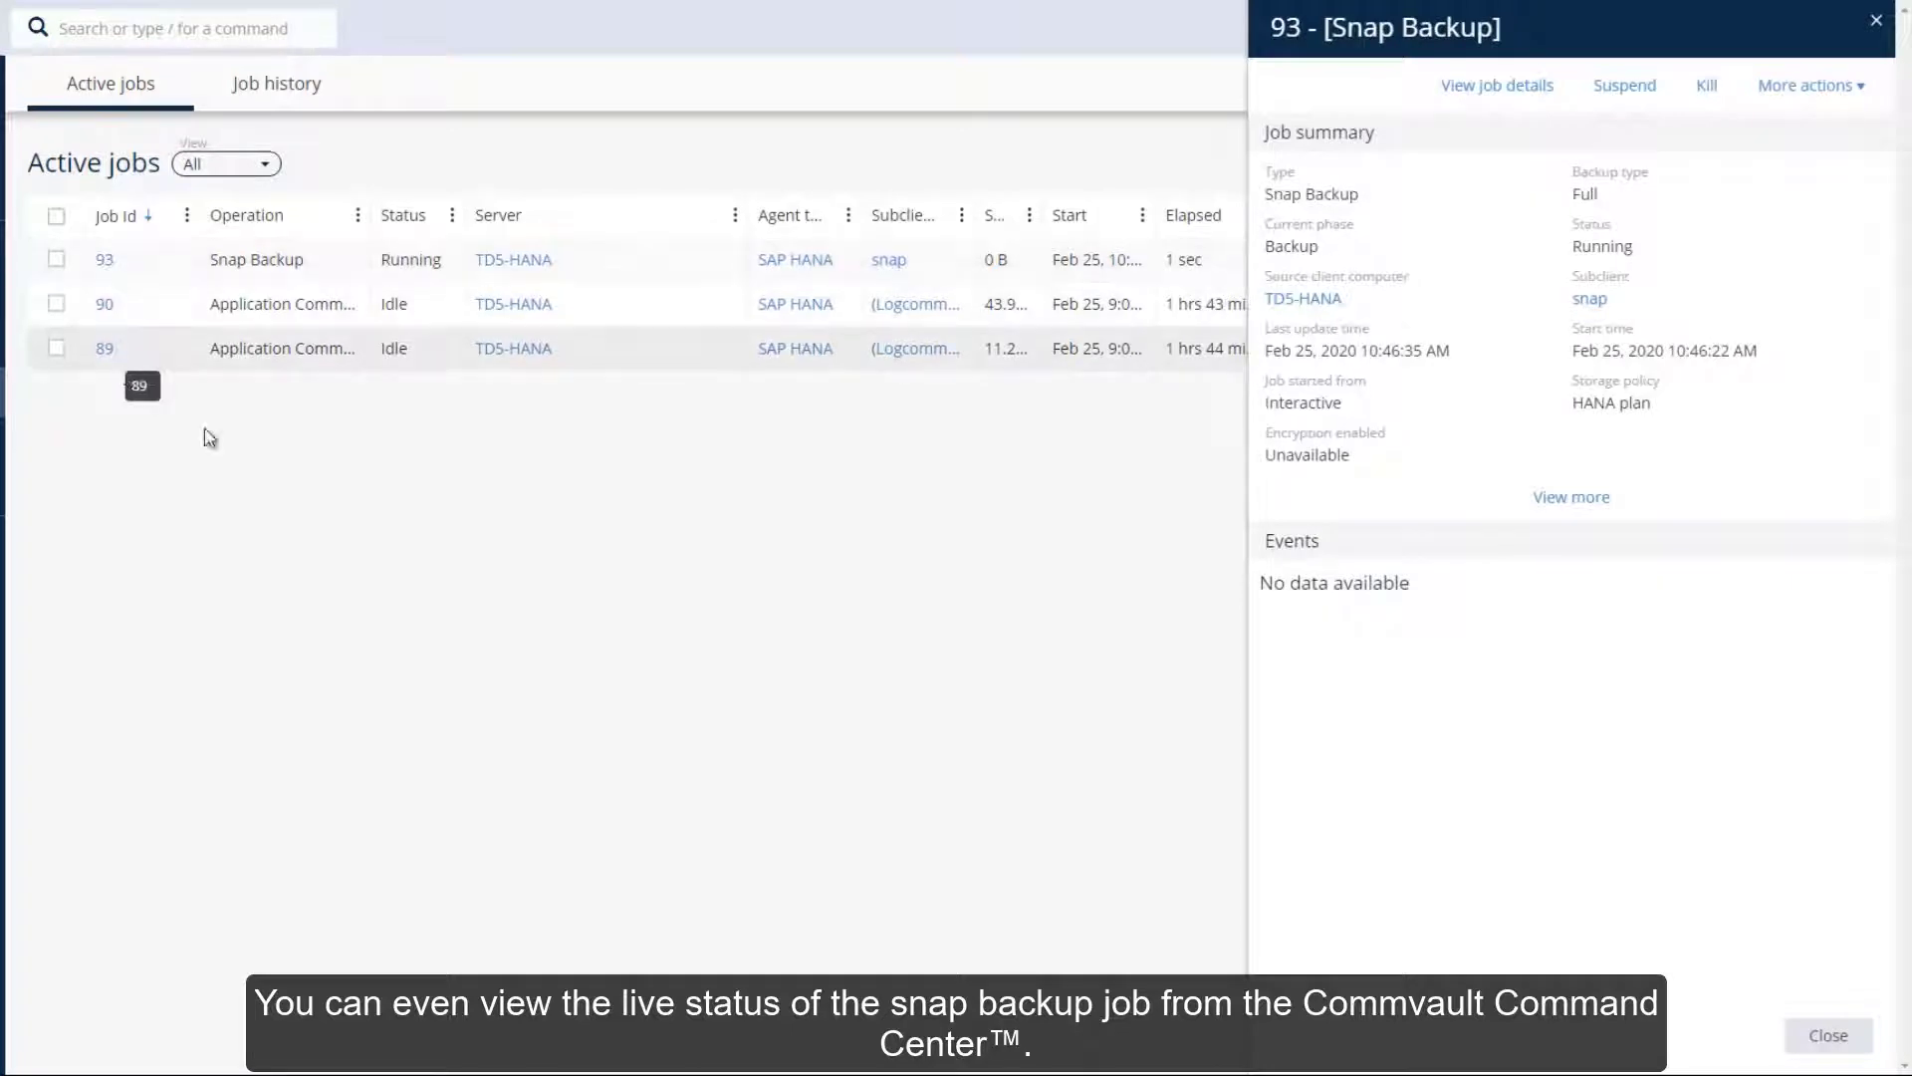
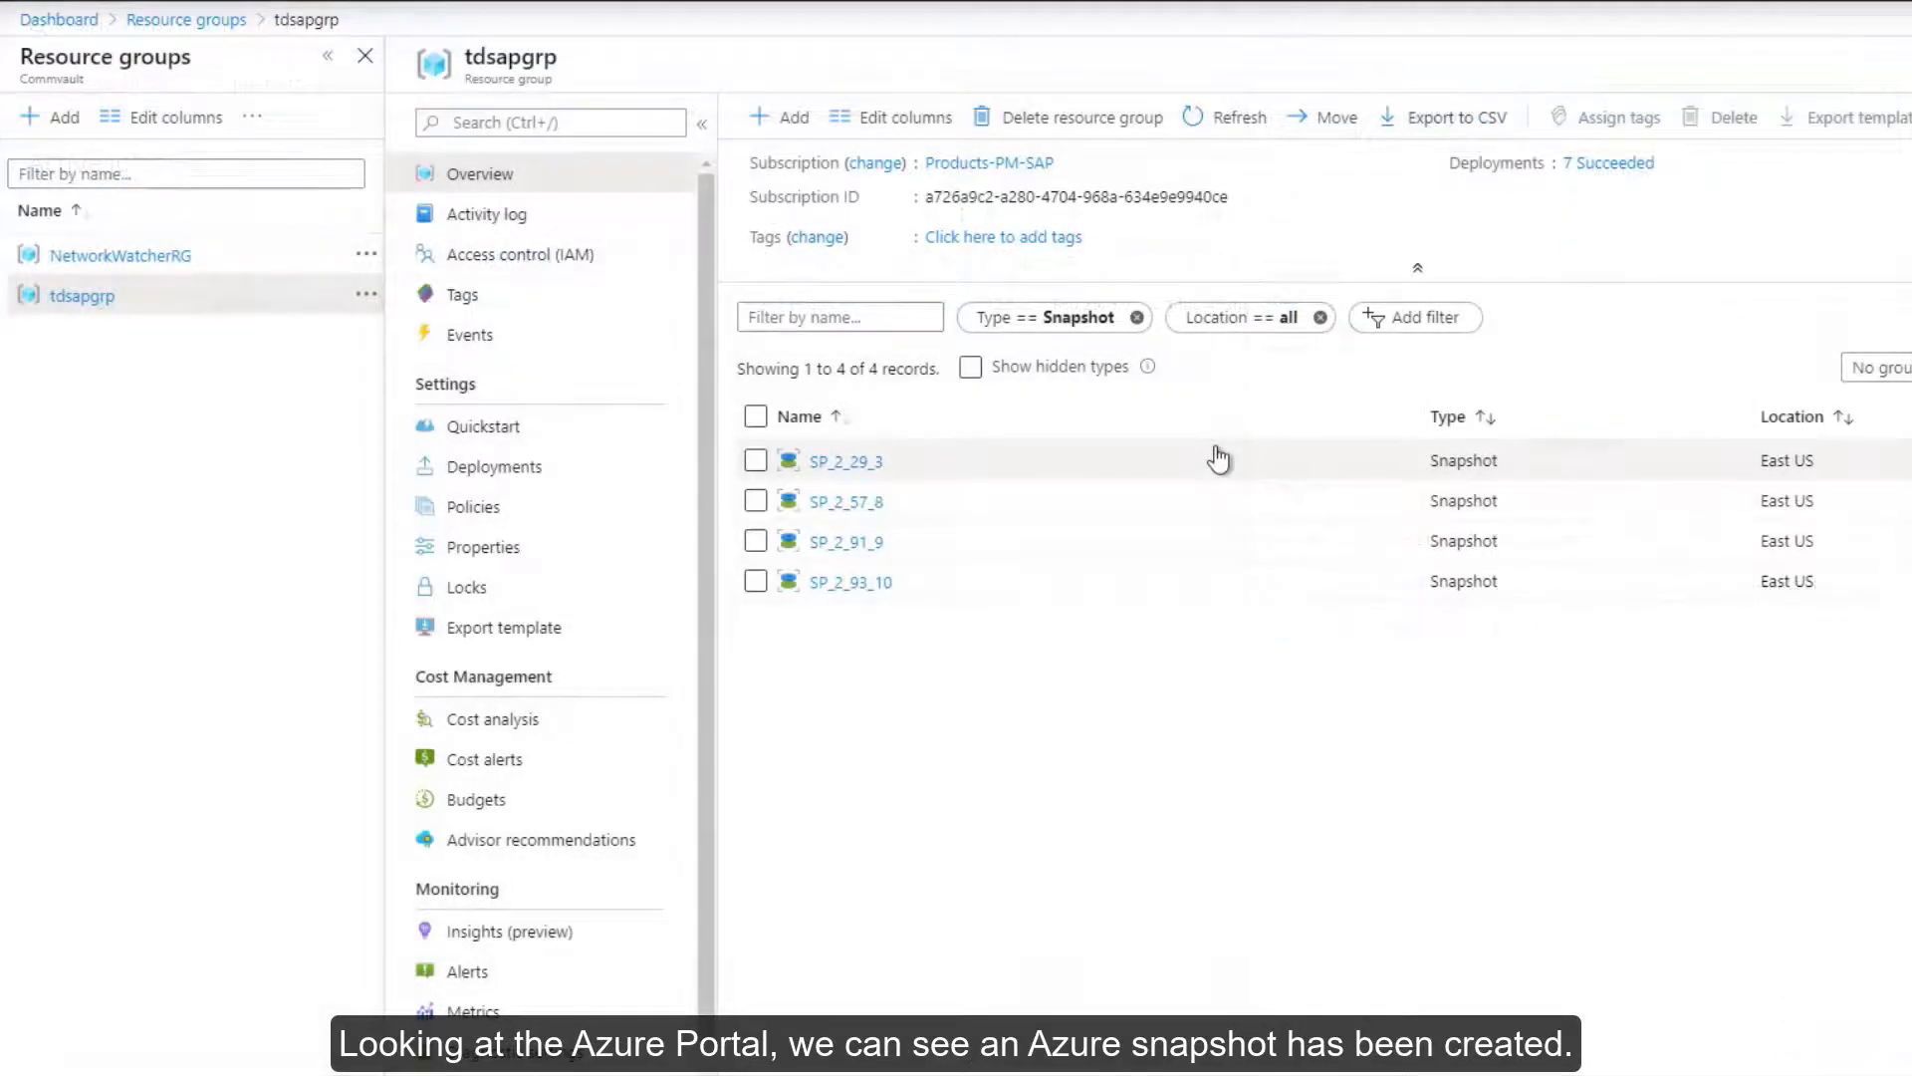
# - Open the SP_2_93_10 snapshot's details from the tdsapgrp resource group list
pyautogui.click(825, 585)
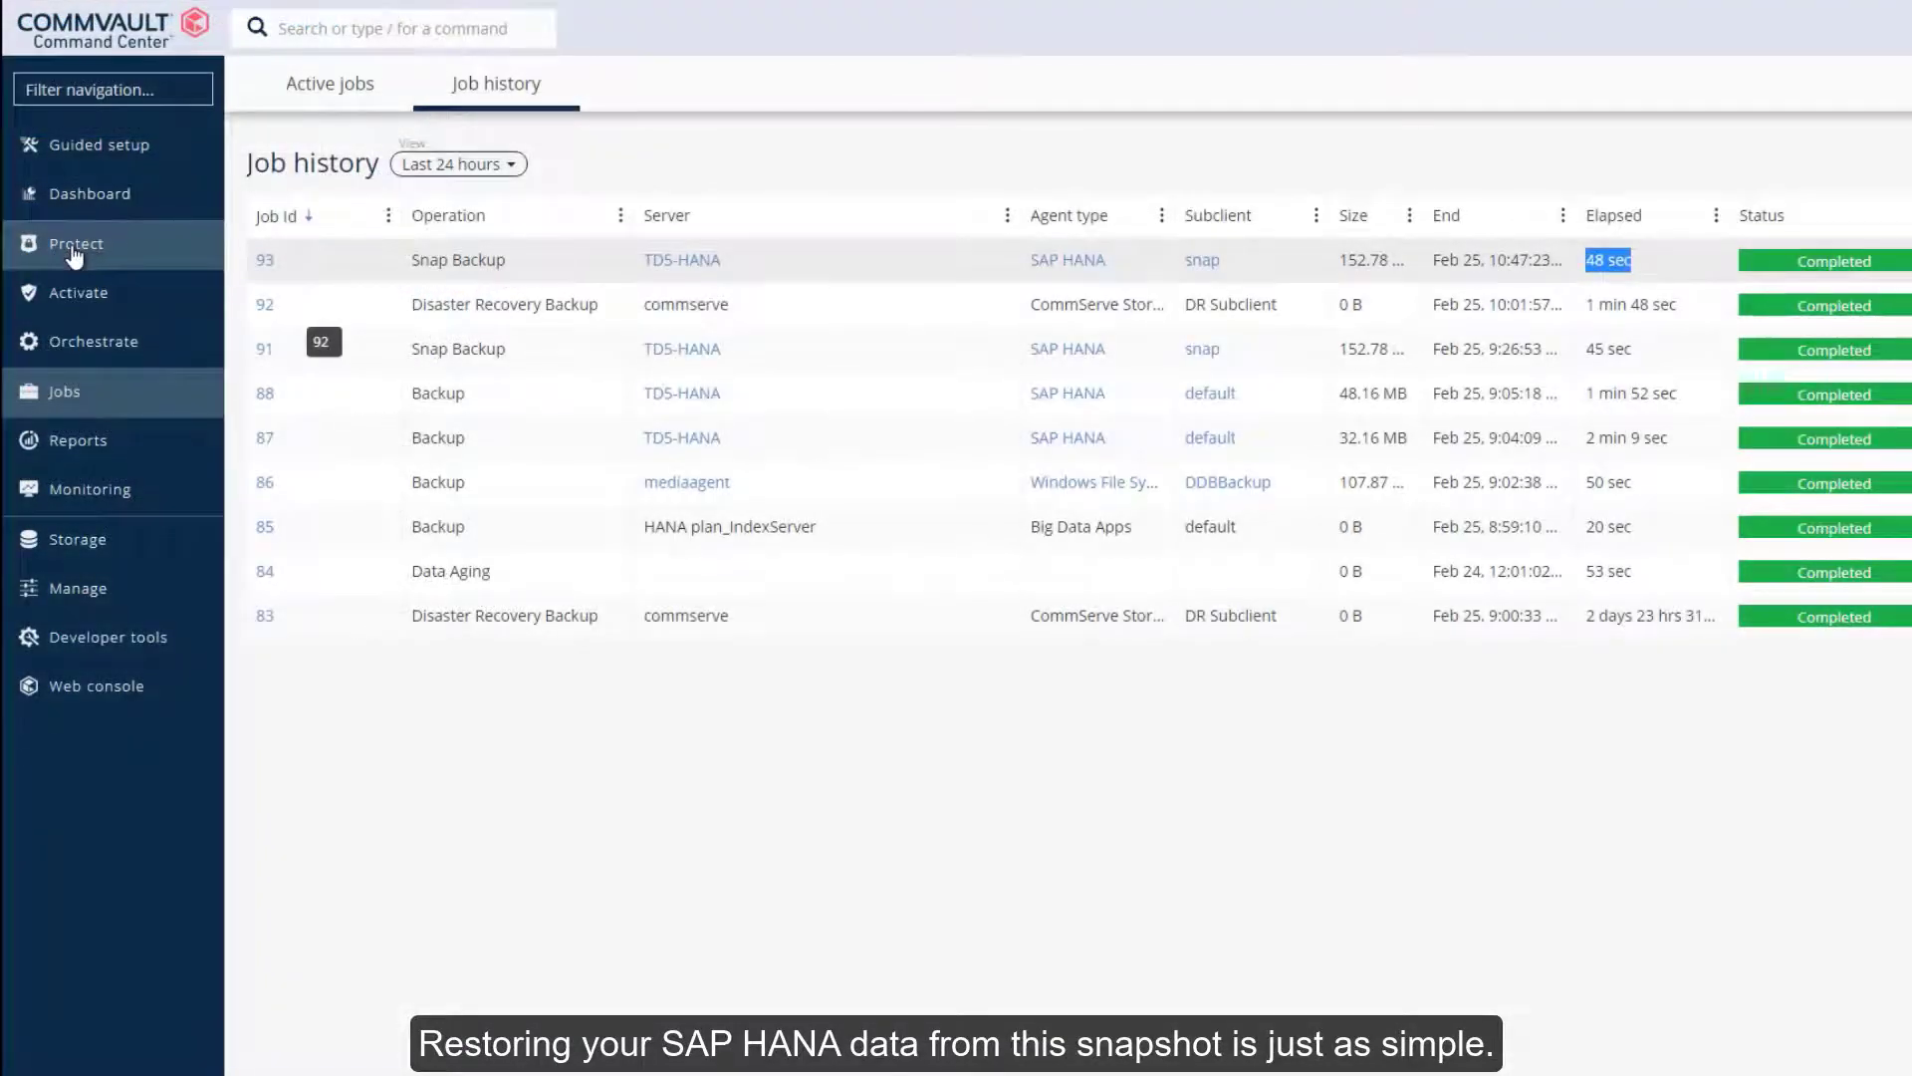
# - Go to Protect > Databases > DB Instances, switch to the Databases tab, and open CV1
pyautogui.click(71, 251)
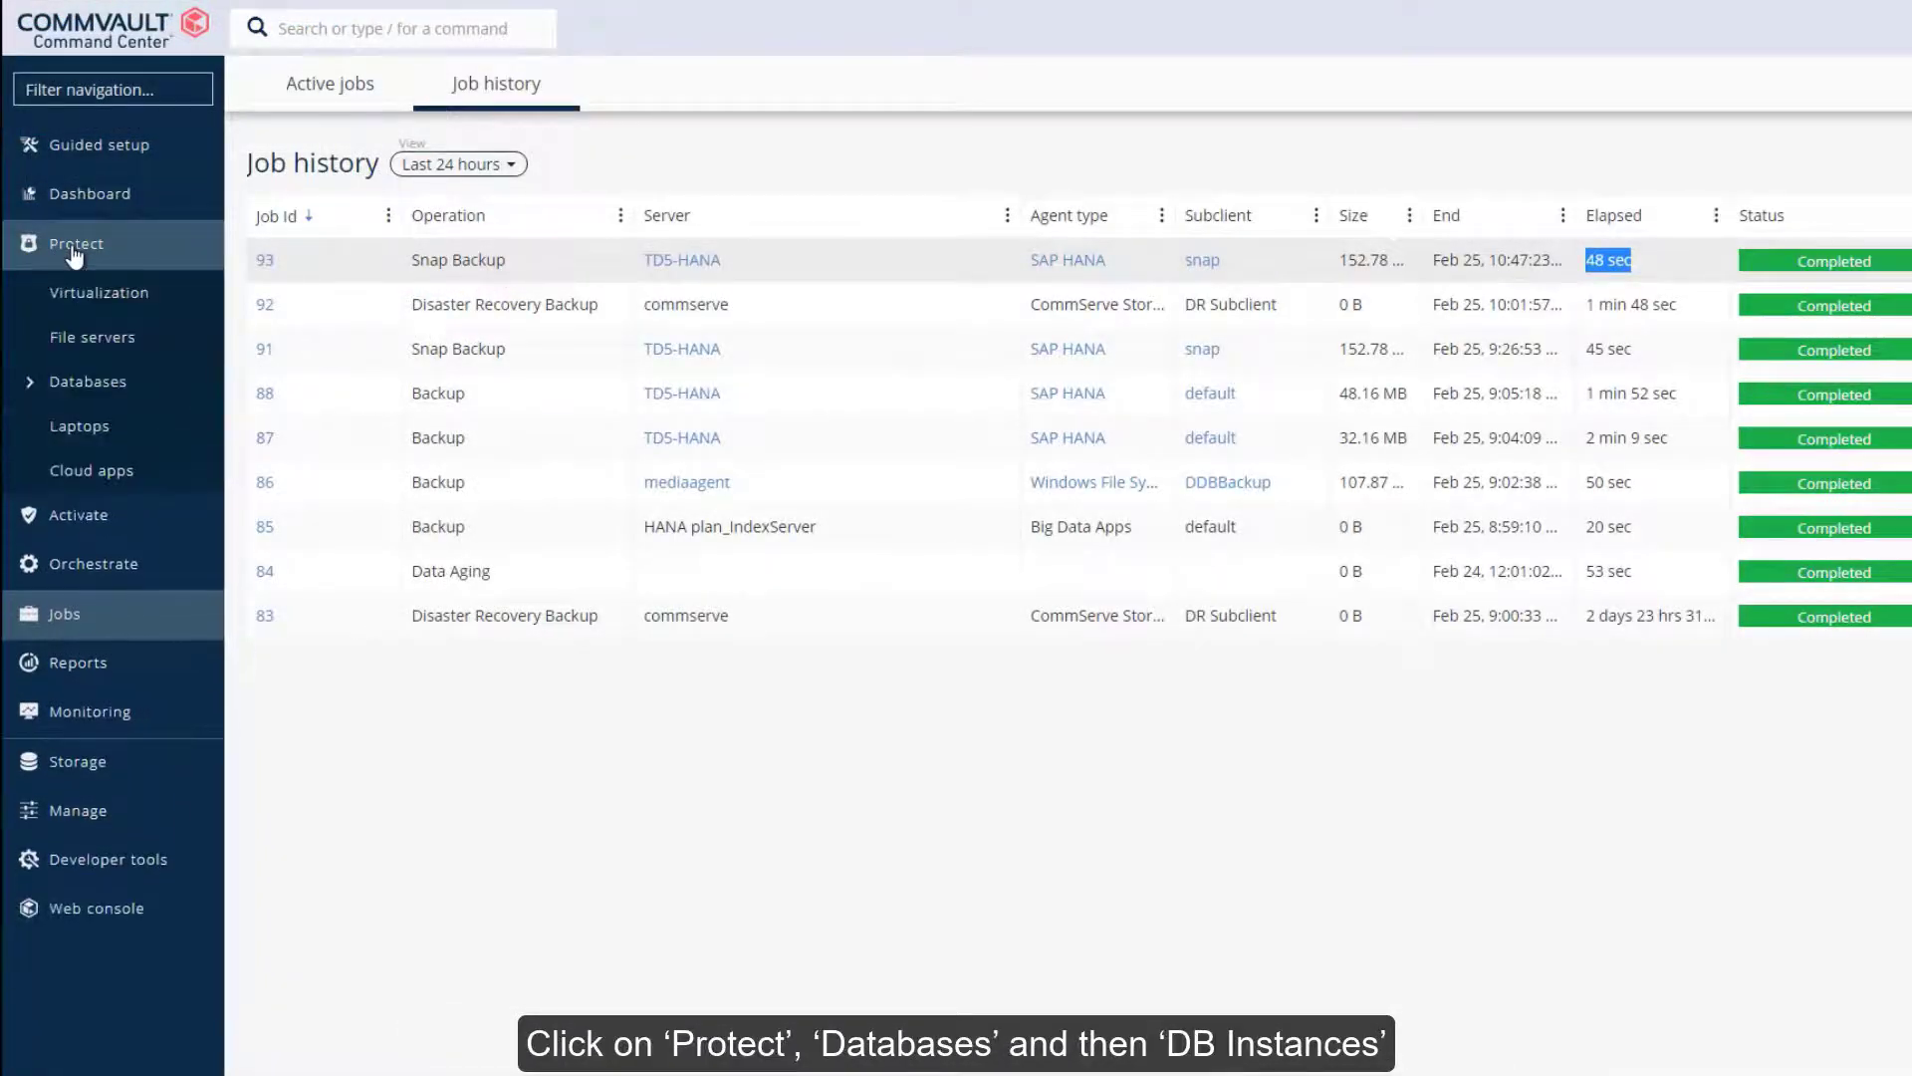
pyautogui.click(88, 383)
pyautogui.click(97, 425)
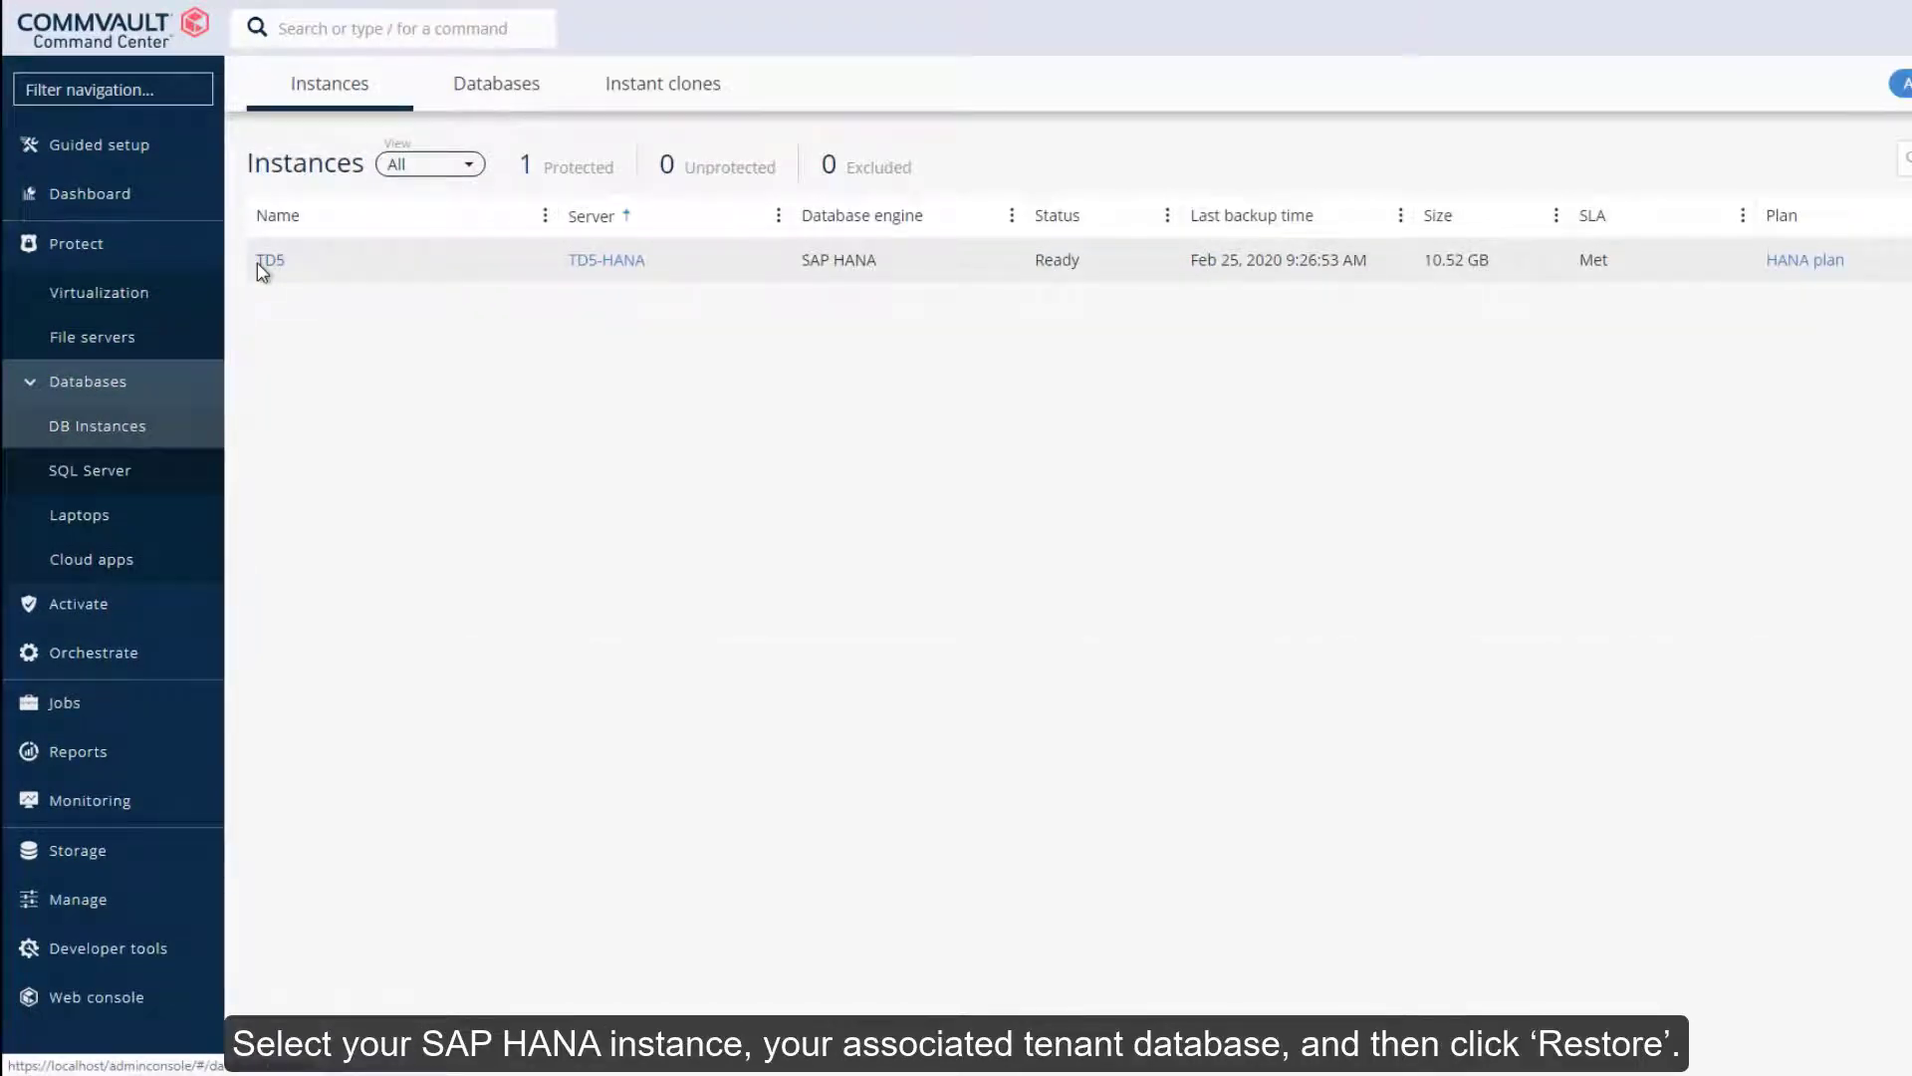
pyautogui.click(269, 260)
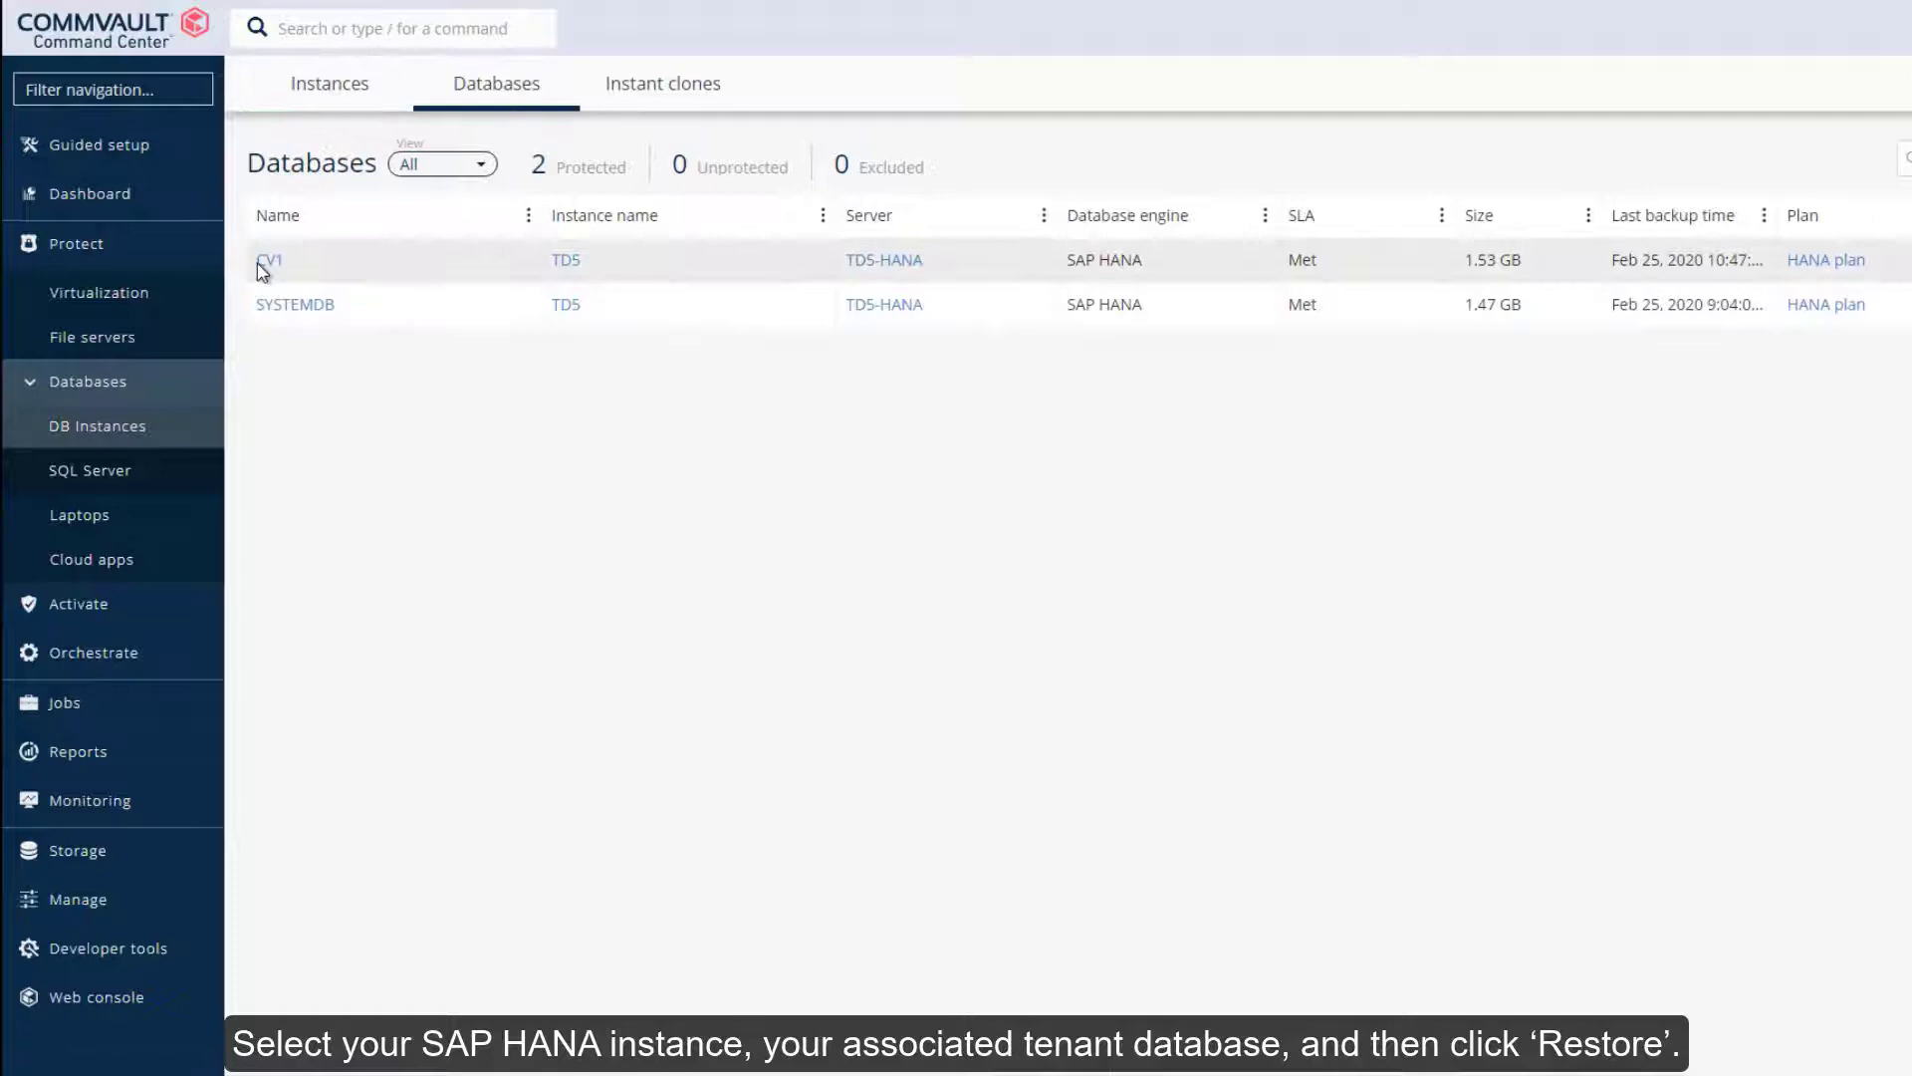
pyautogui.click(267, 262)
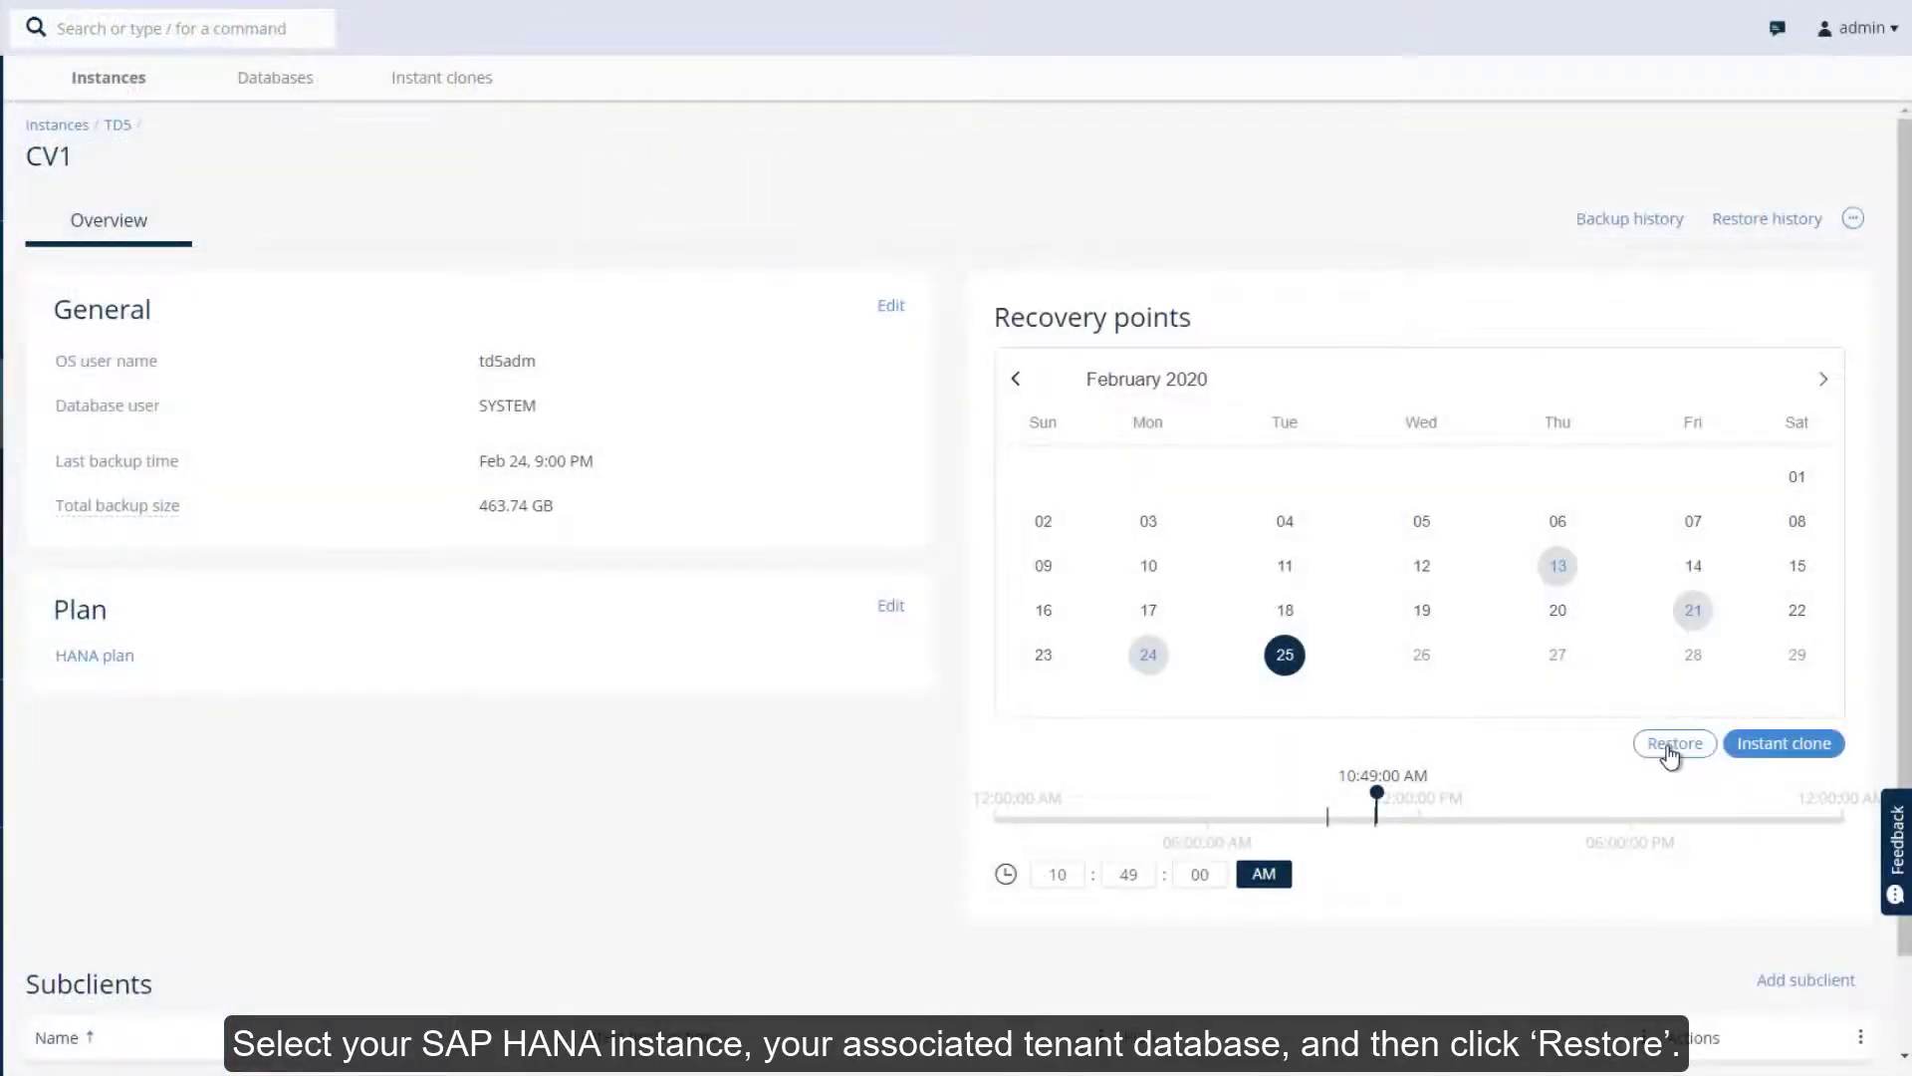
# - Start a restore of CV1 from Recovery points and choose the In place option
pyautogui.click(1671, 751)
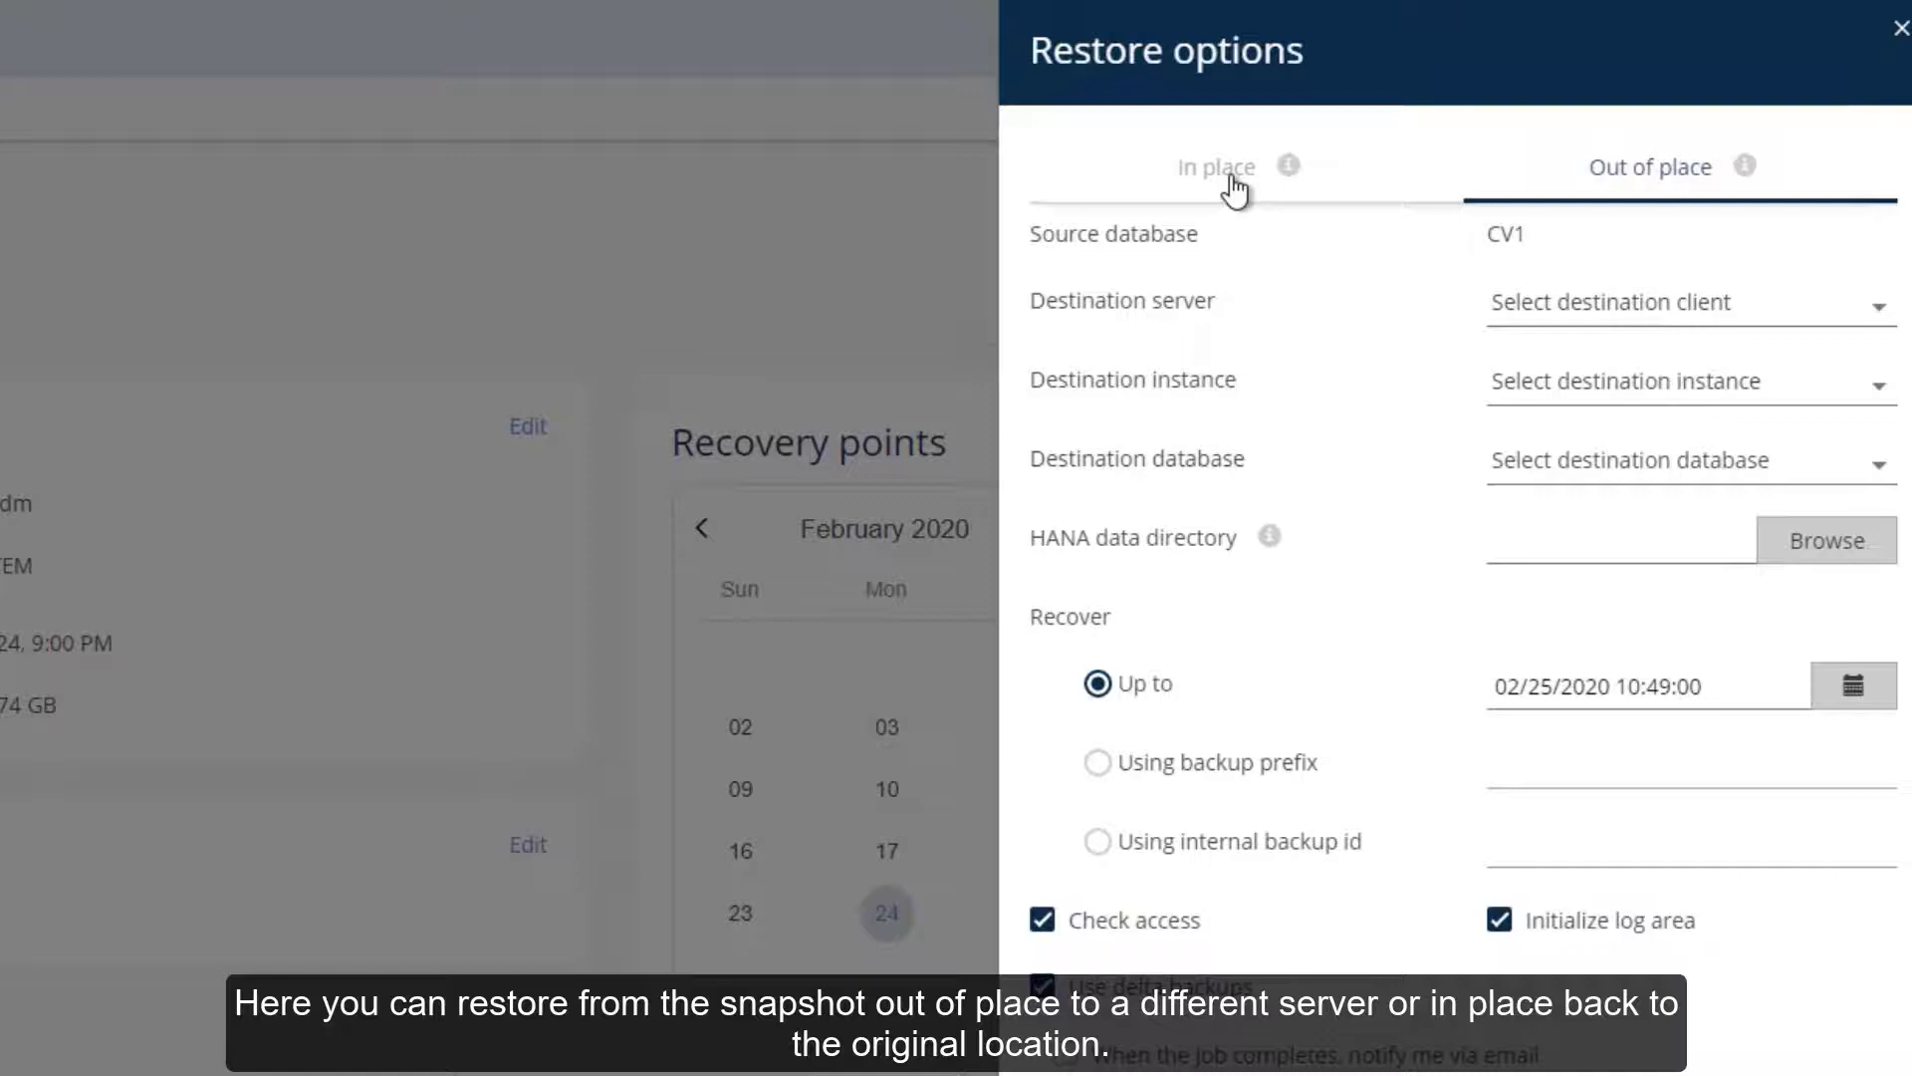
pyautogui.click(1234, 188)
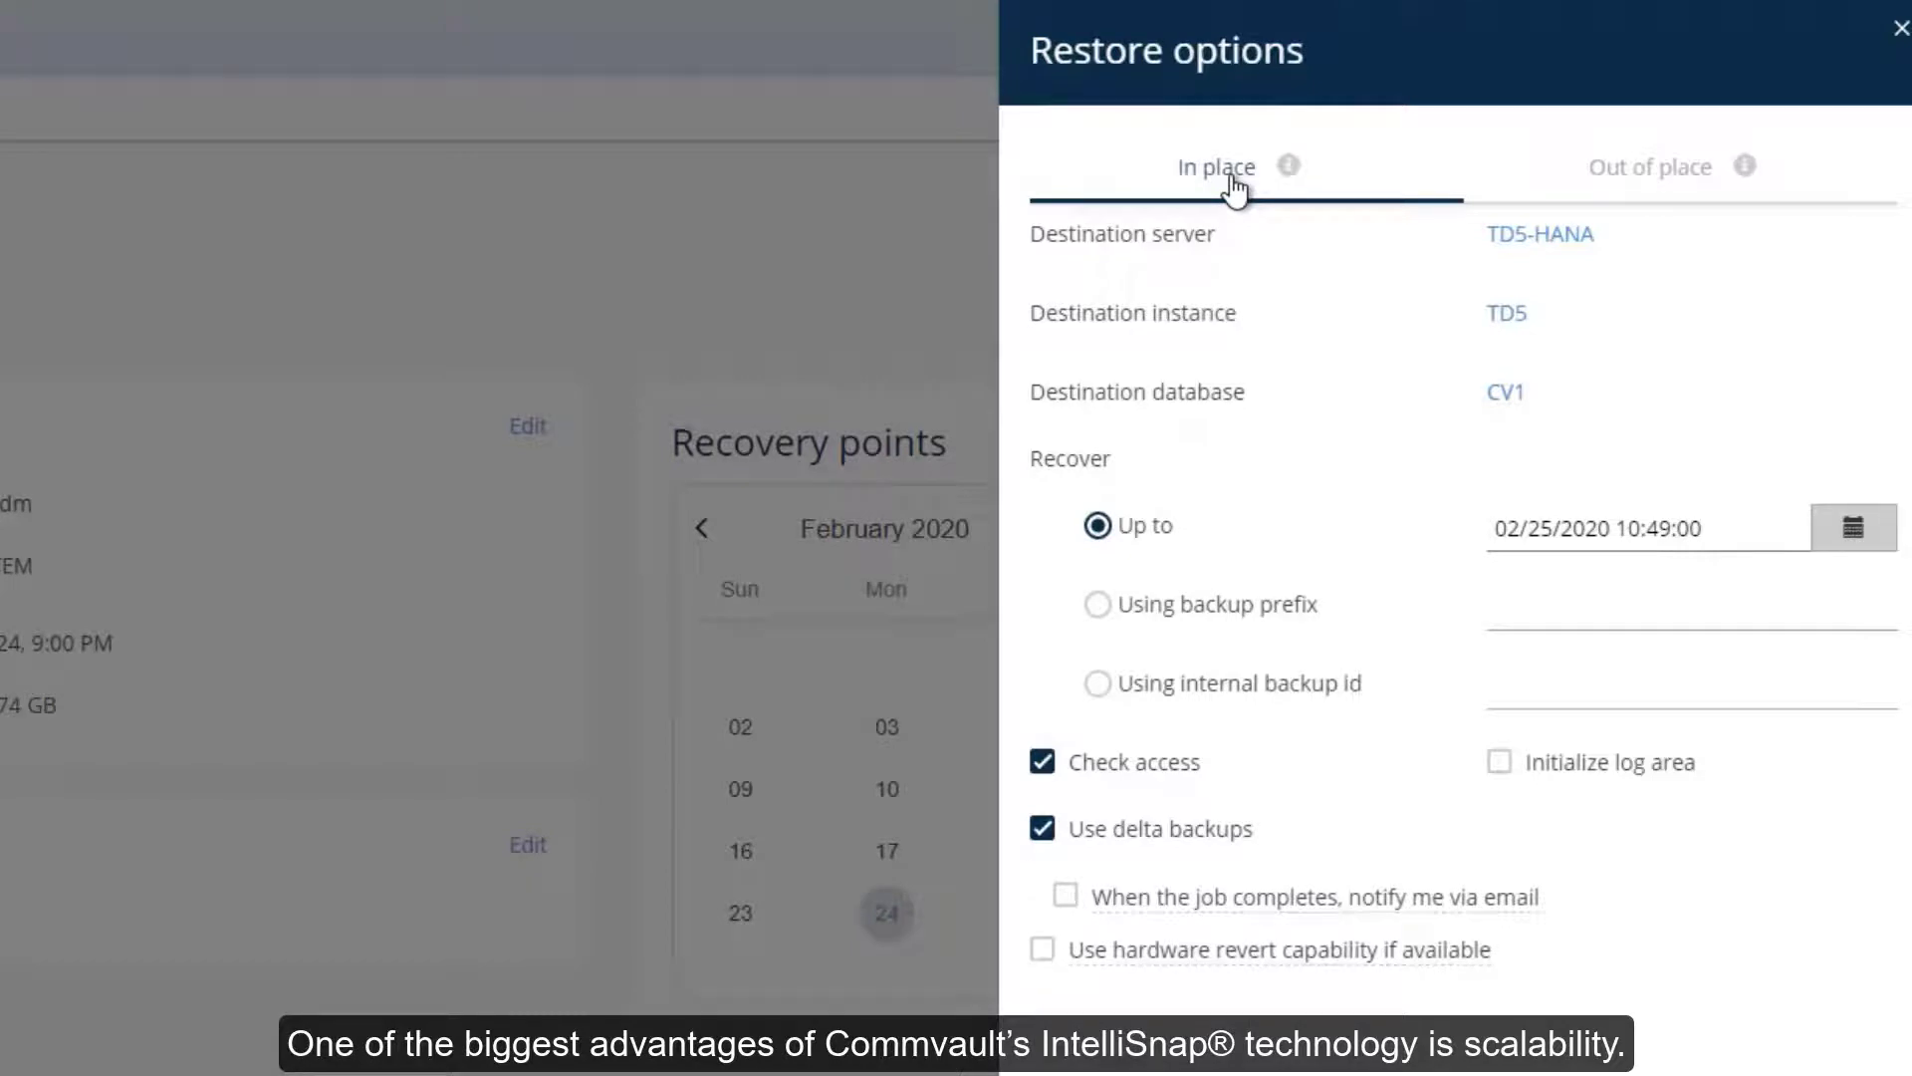
# - Enable 'Use hardware revert capability if available' and confirm the in-place CV1 restore
pyautogui.click(1041, 949)
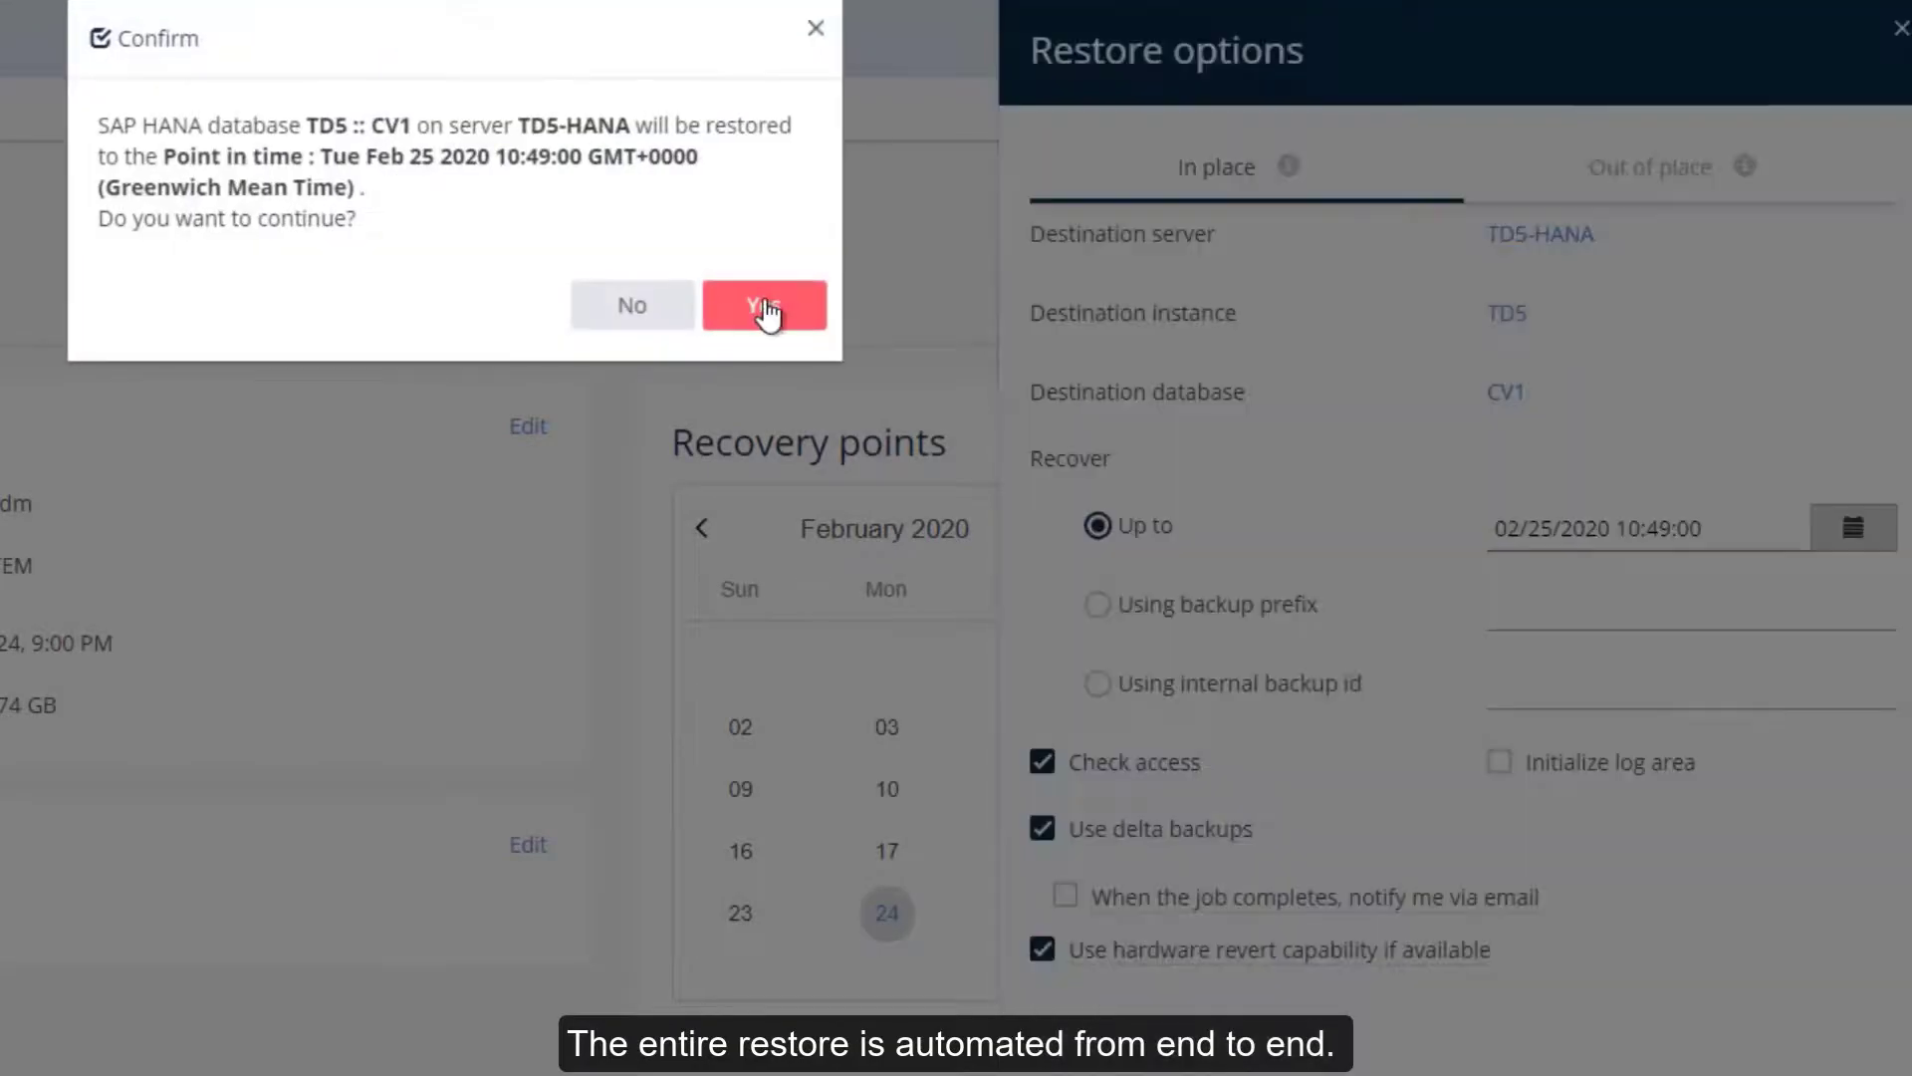
pyautogui.click(761, 305)
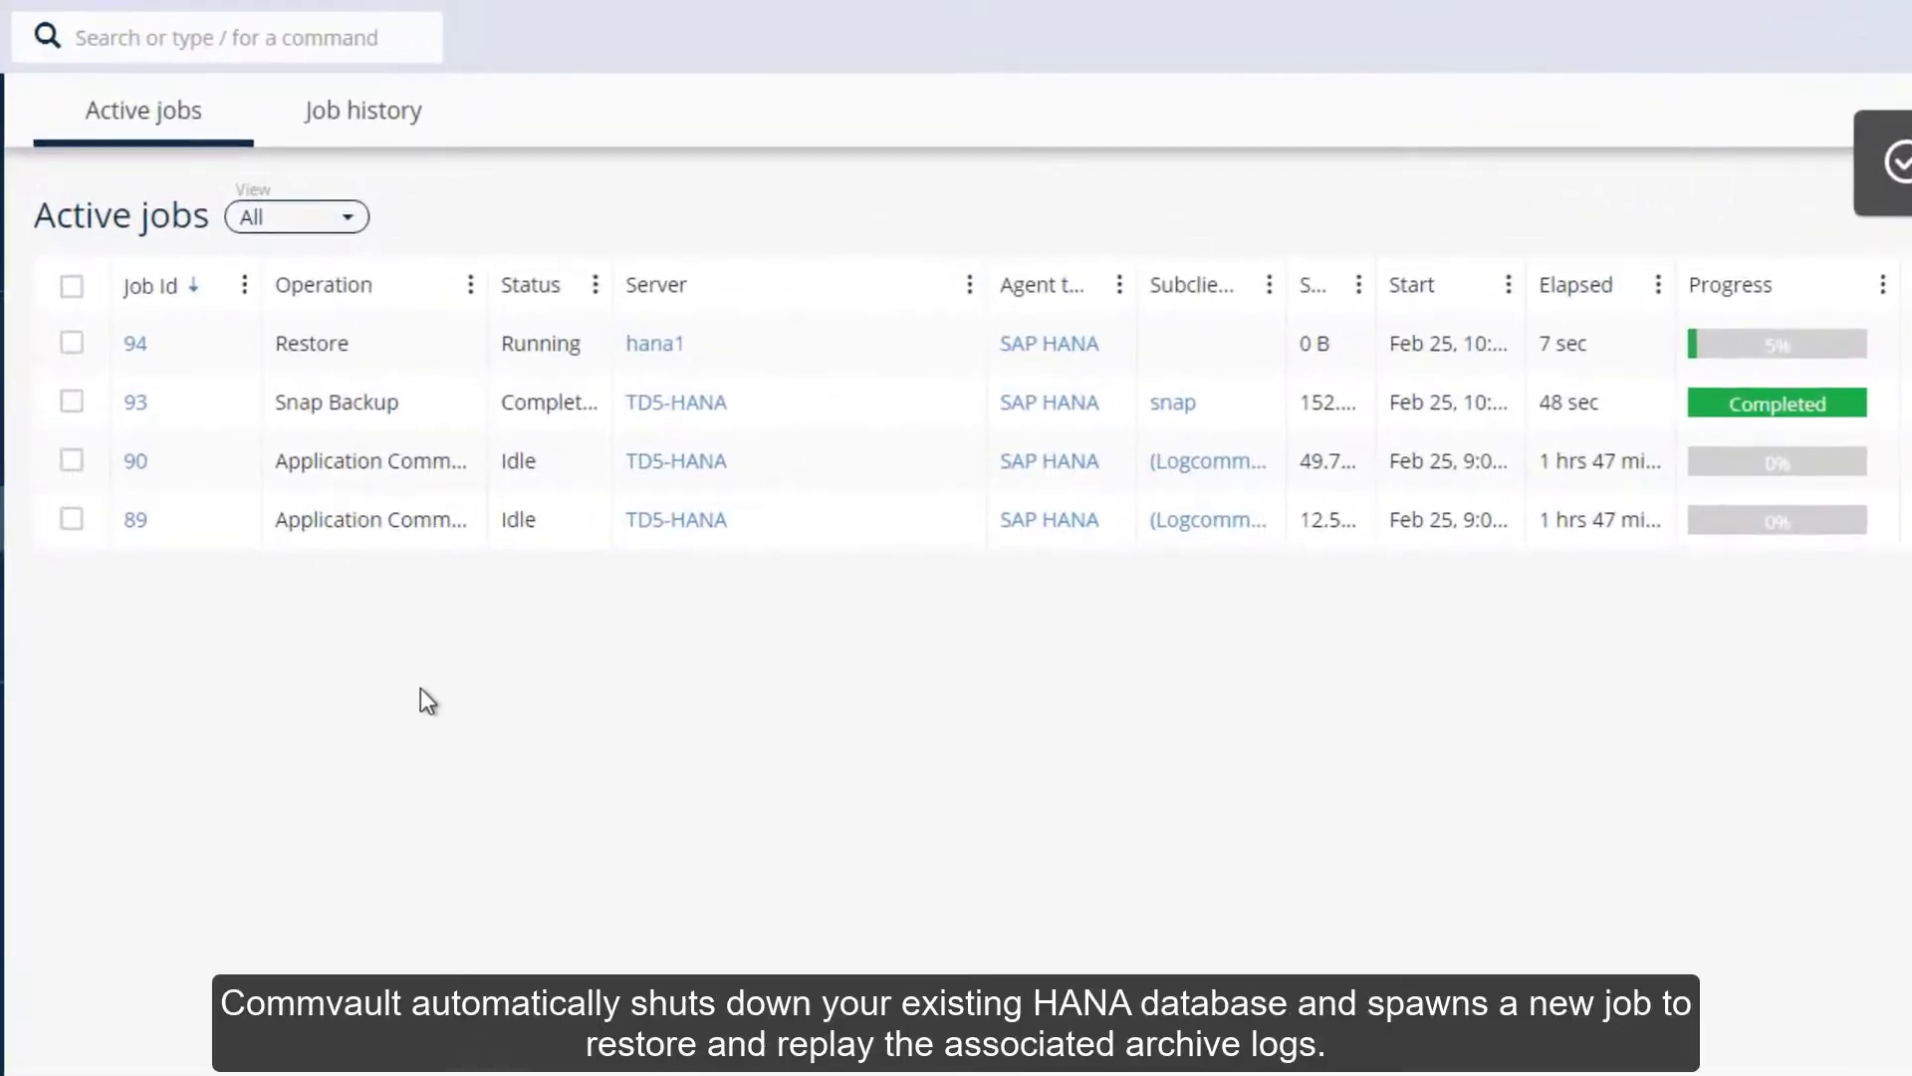